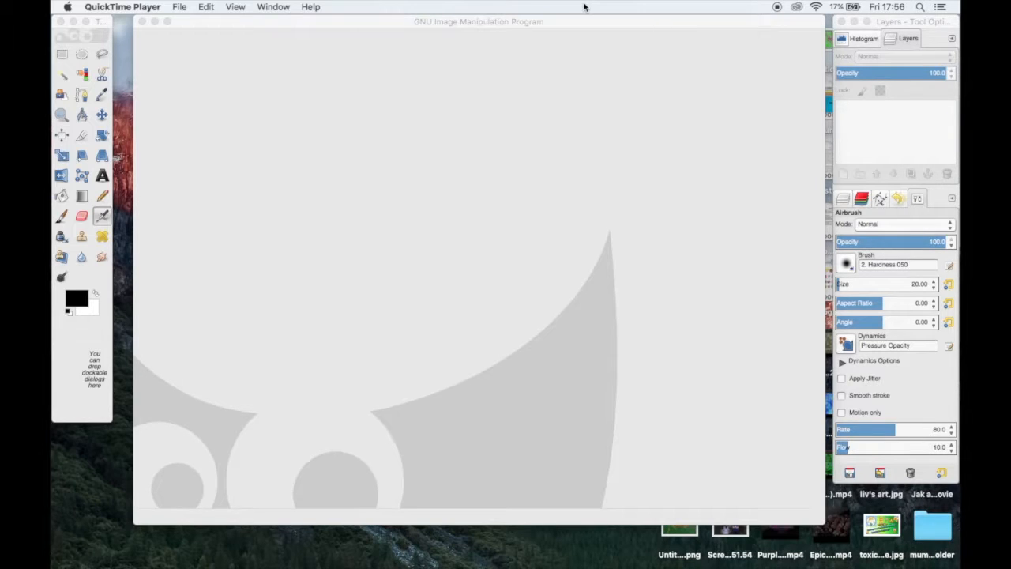
Switch to GIMP and set up a new image 1280 px wide and 720 px high.
key("super+Tab")
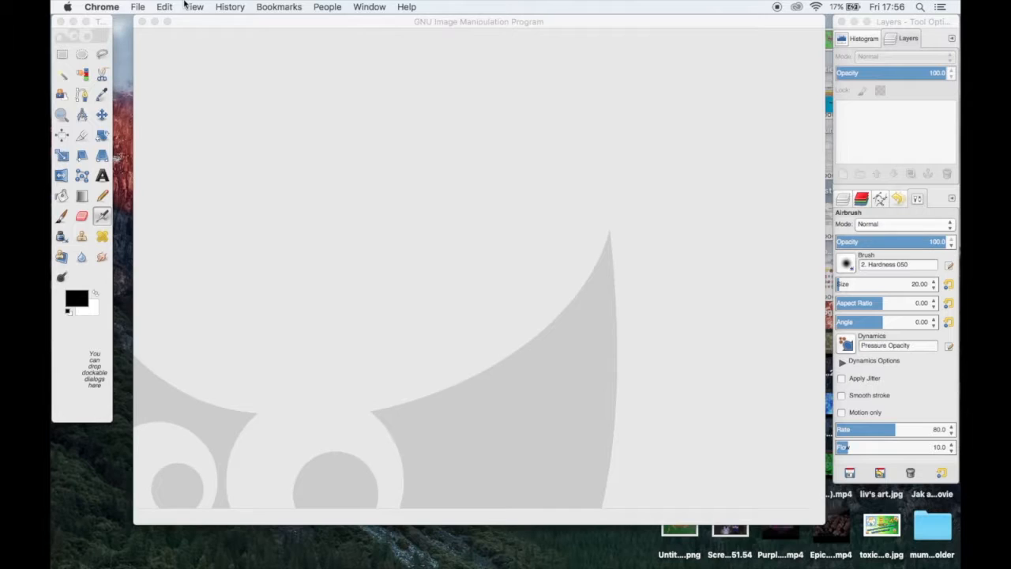
left_click(312, 469)
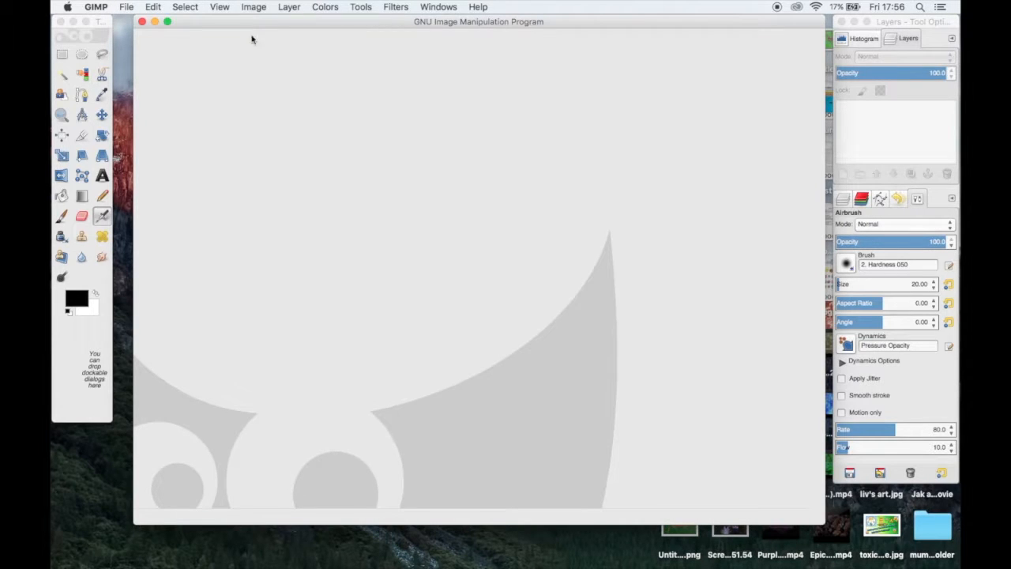
left_click(122, 7)
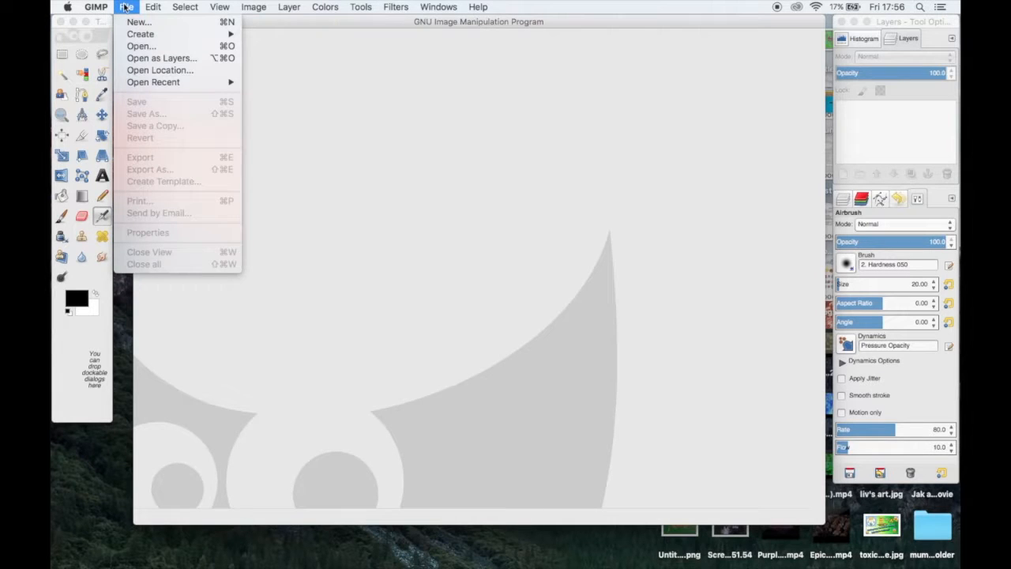
left_click(137, 22)
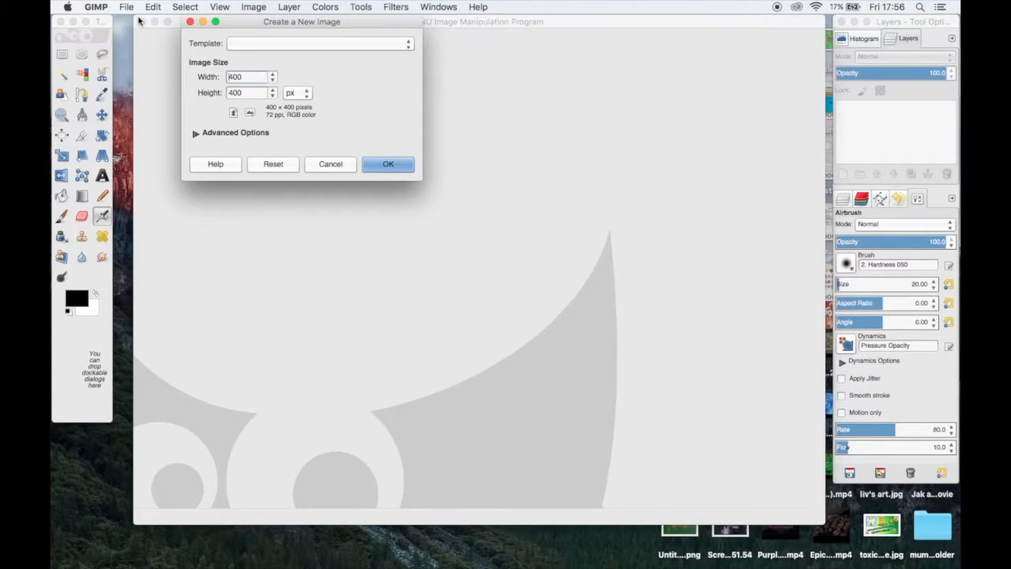
key("BackSpace")
key("BackSpace")
key("BackSpace")
type("1280")
left_click(259, 95)
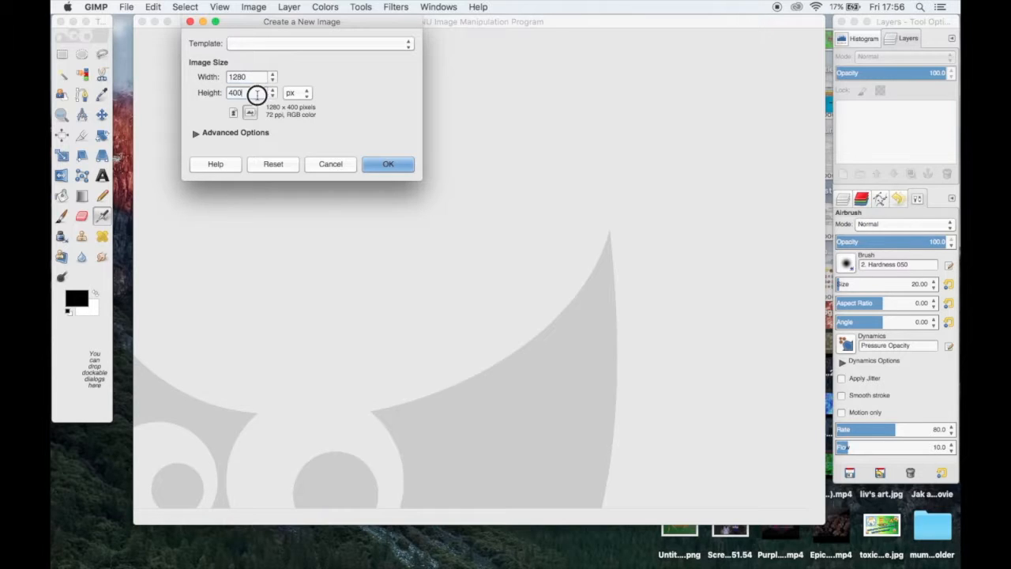
key("BackSpace")
key("BackSpace")
key("BackSpace")
type("720")
Set the new image's fill to Transparency in the advanced options and create the image.
left_click(204, 133)
left_click(304, 204)
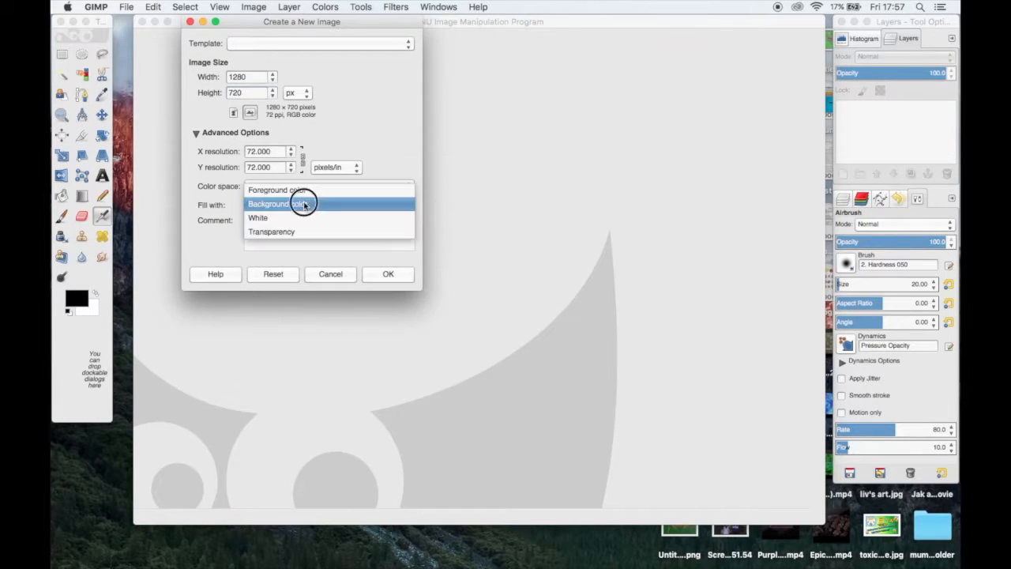
left_click(305, 232)
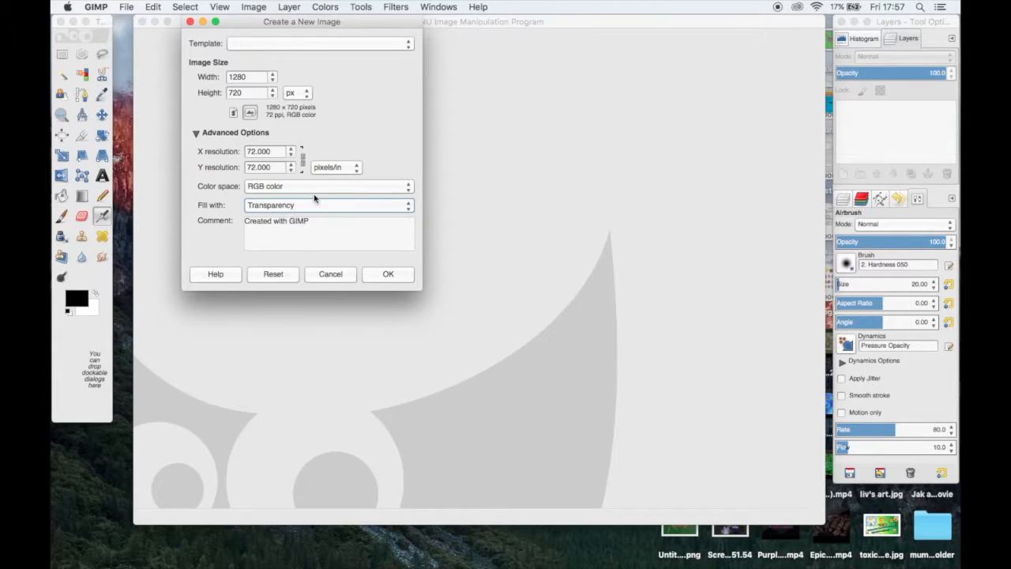
left_click(387, 274)
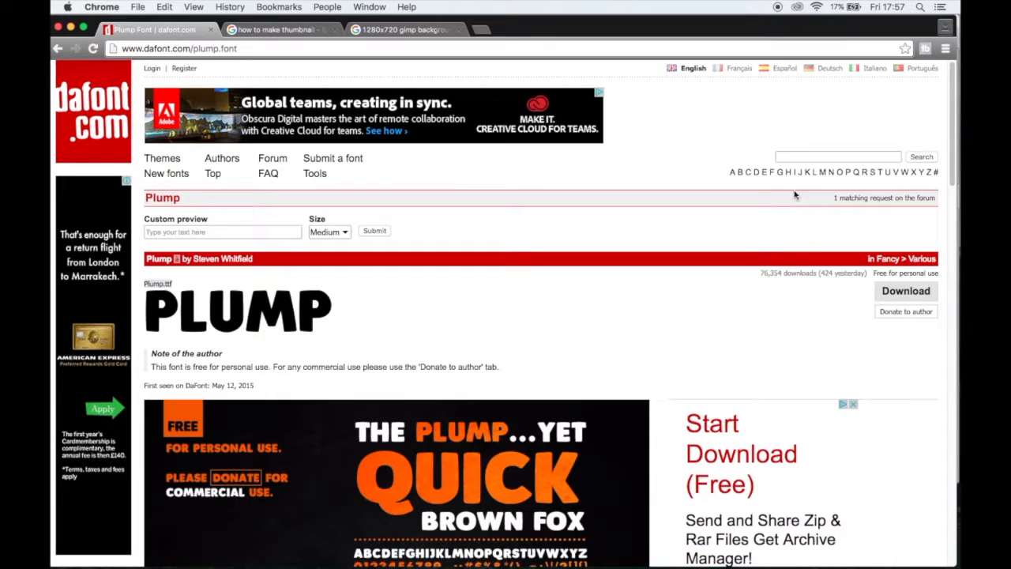
Search the DaFont site in Chrome for "minecraft" and look through the matching fonts.
left_click(795, 161)
type("minecraft")
key("Return")
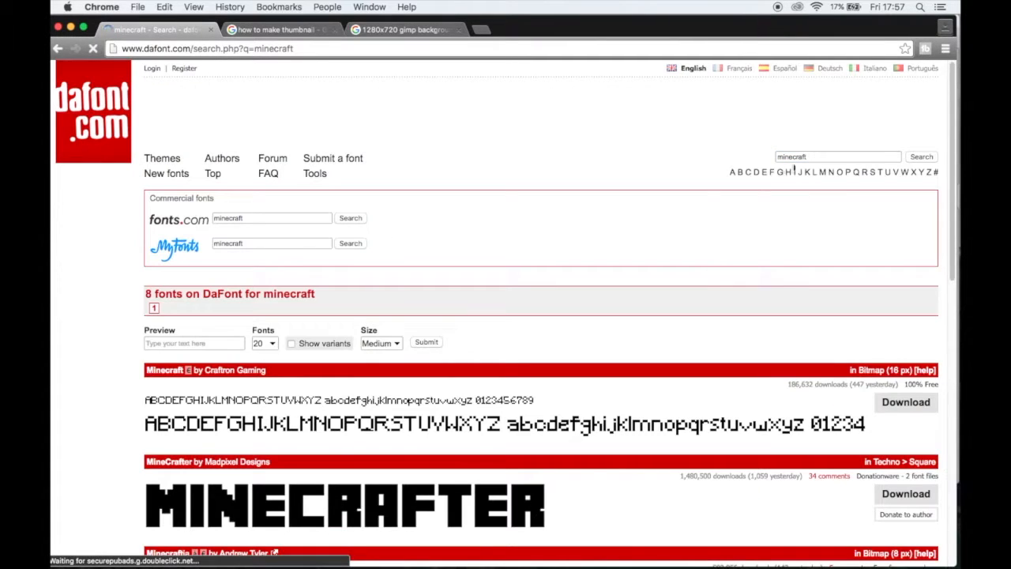
scroll(529, 430, "down", 2)
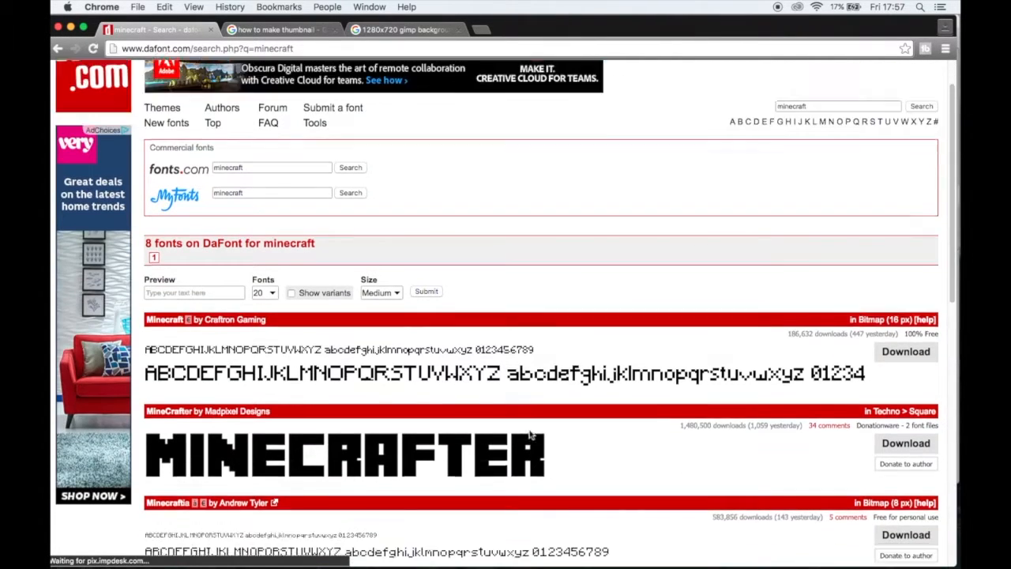
scroll(531, 433, "down", 2)
scroll(454, 429, "down", 6)
scroll(474, 406, "up", 10)
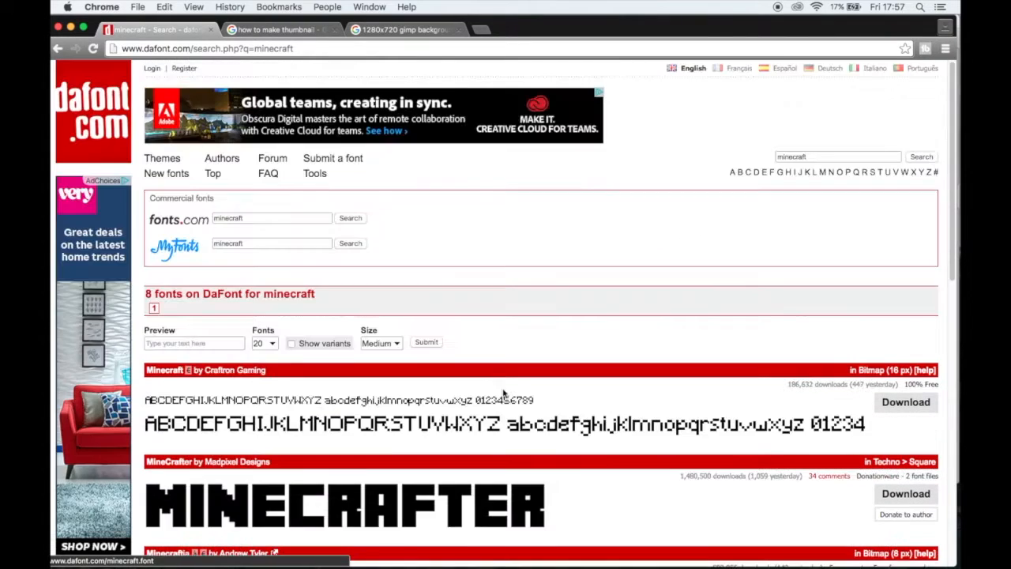
Search DaFont for "fifa" fonts.
double_click(877, 158)
type("fifa")
key("Return")
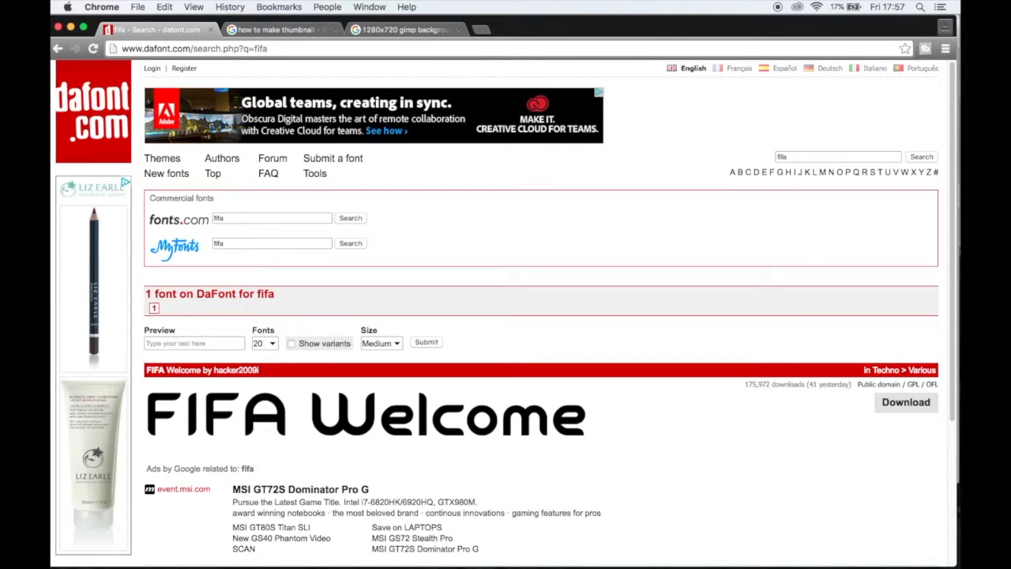
Search DaFont for "plump" and open the Plump font's page.
left_click(865, 156)
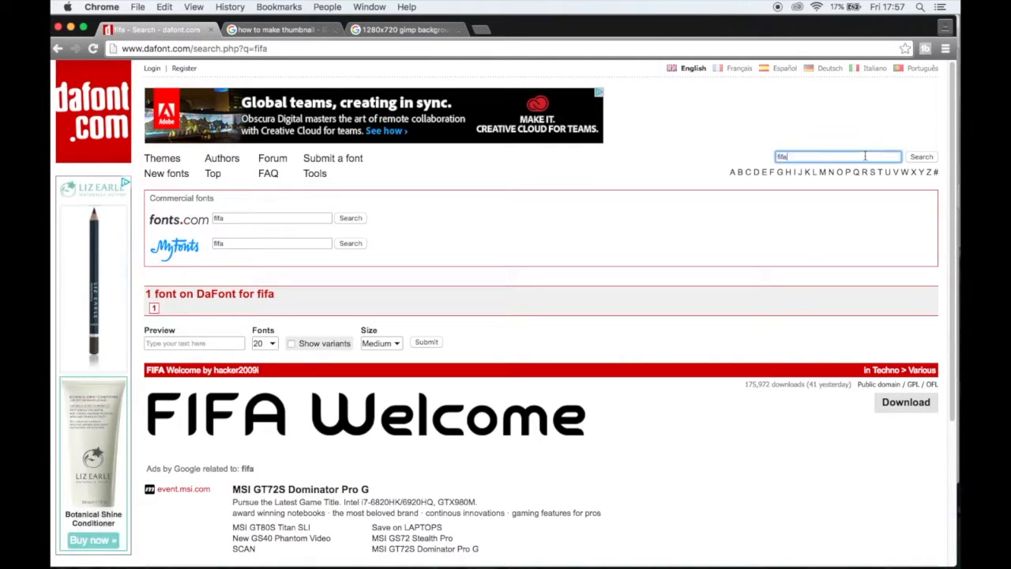
key("BackSpace")
key("BackSpace")
key("BackSpace")
key("BackSpace")
type("plump")
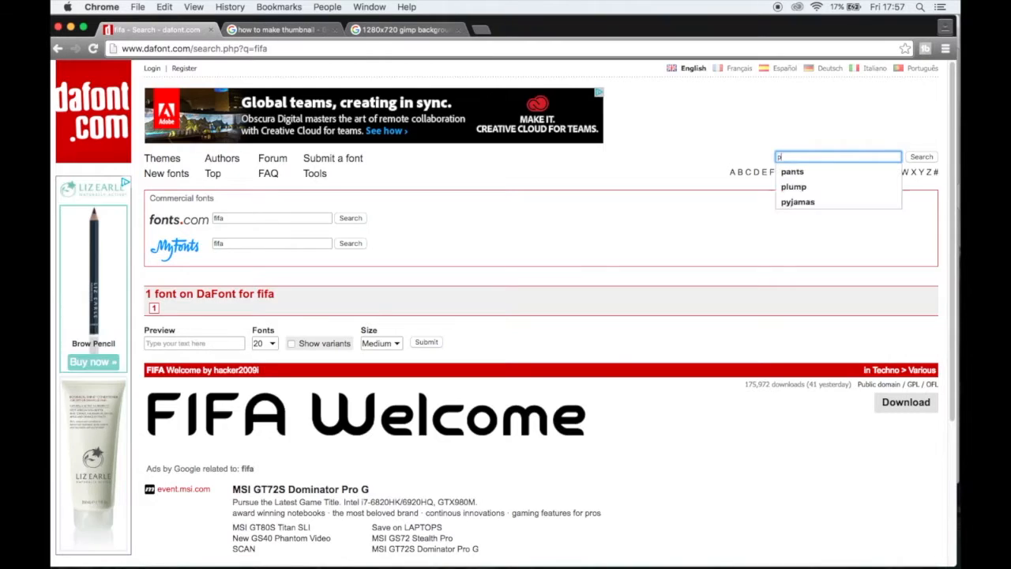
key("Return")
left_click(282, 408)
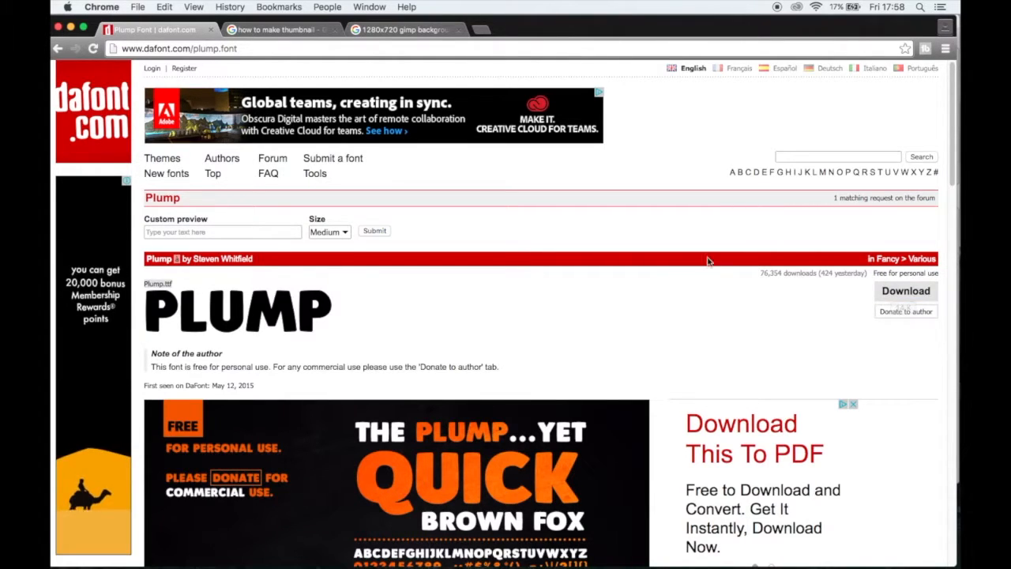
Download the Plump font archive, preview the extracted Plump 2.ttf and close the preview without installing it.
left_click(901, 294)
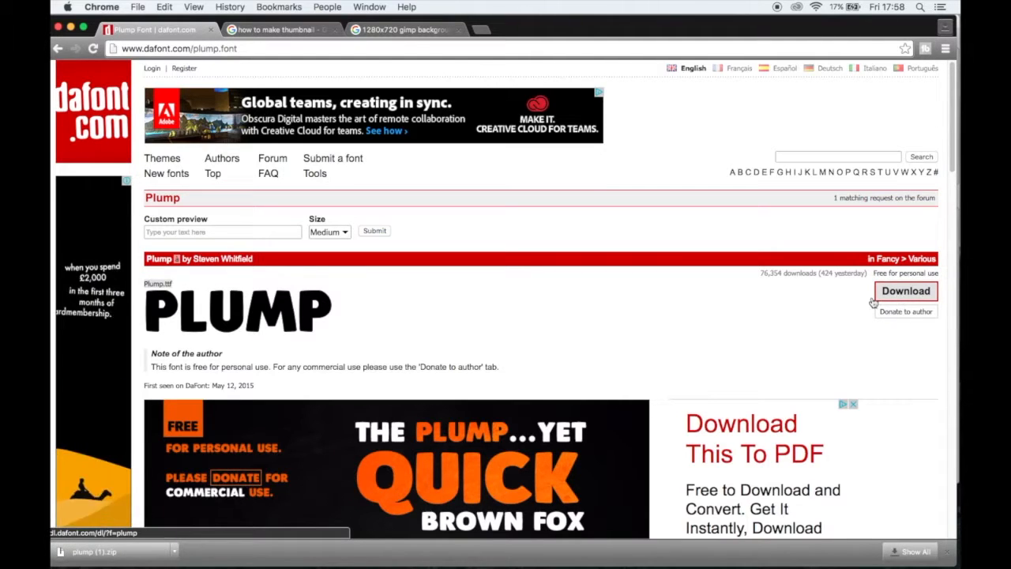
left_click(127, 553)
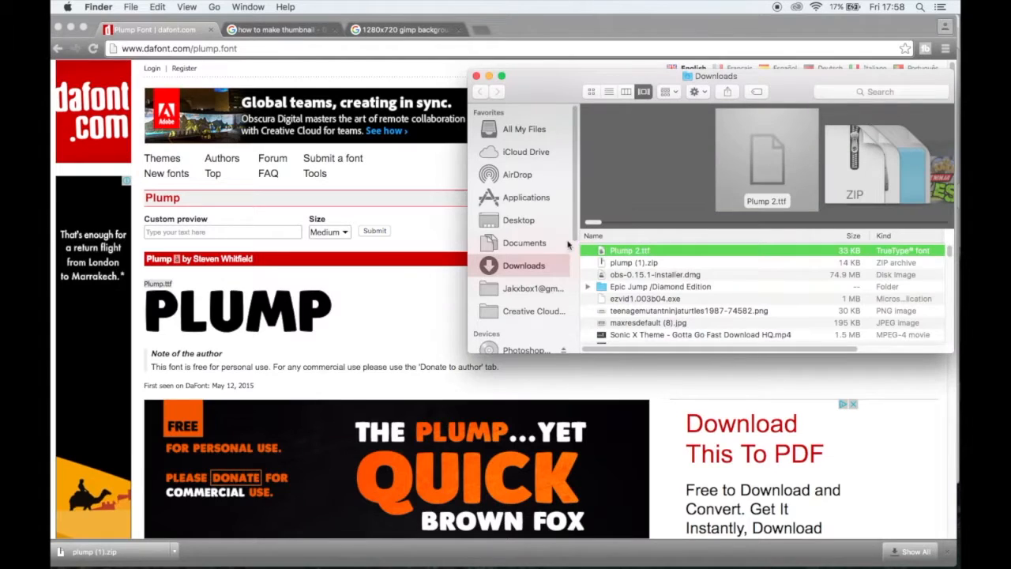
left_click(612, 251)
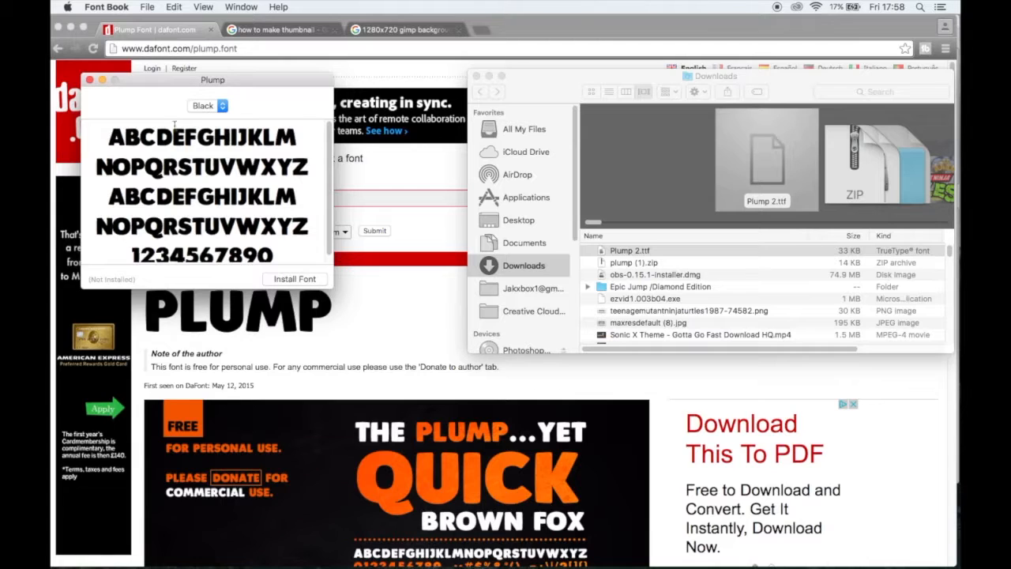
left_click(90, 80)
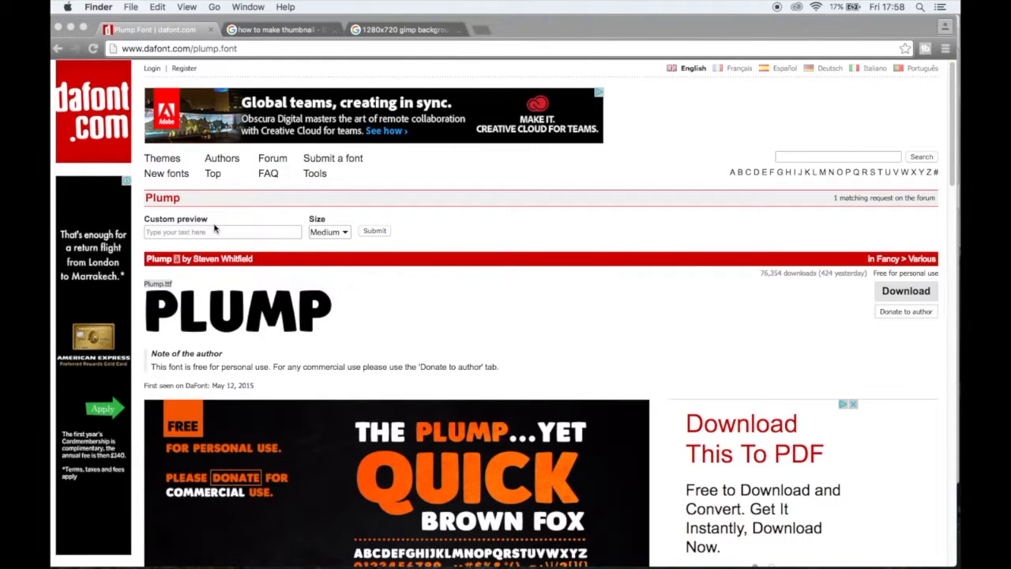
Save the enlarged GIMP and Photoshop logo picture from the "1280x720 gimp background" image results.
left_click(407, 29)
left_click(407, 30)
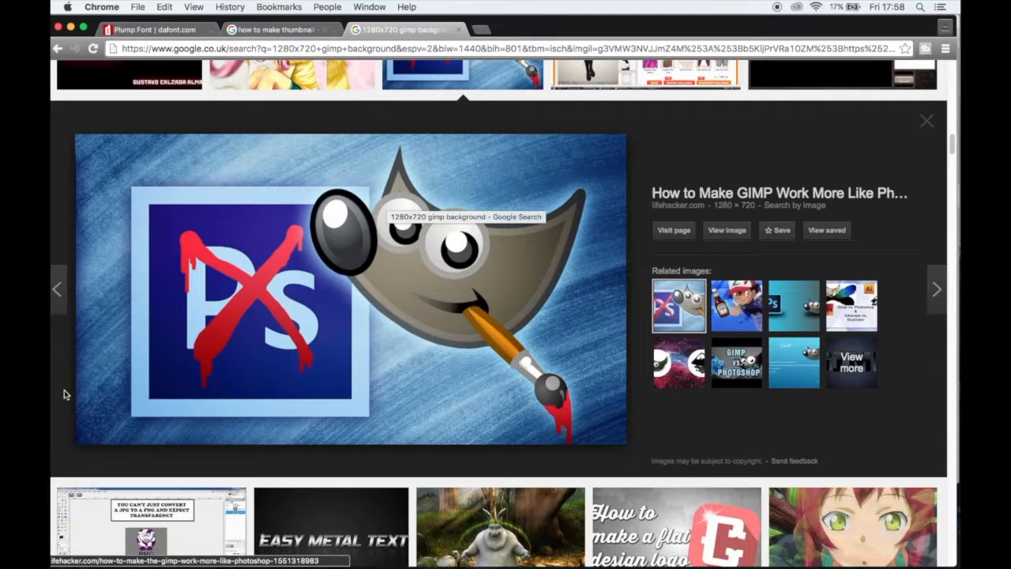
right_click(202, 314)
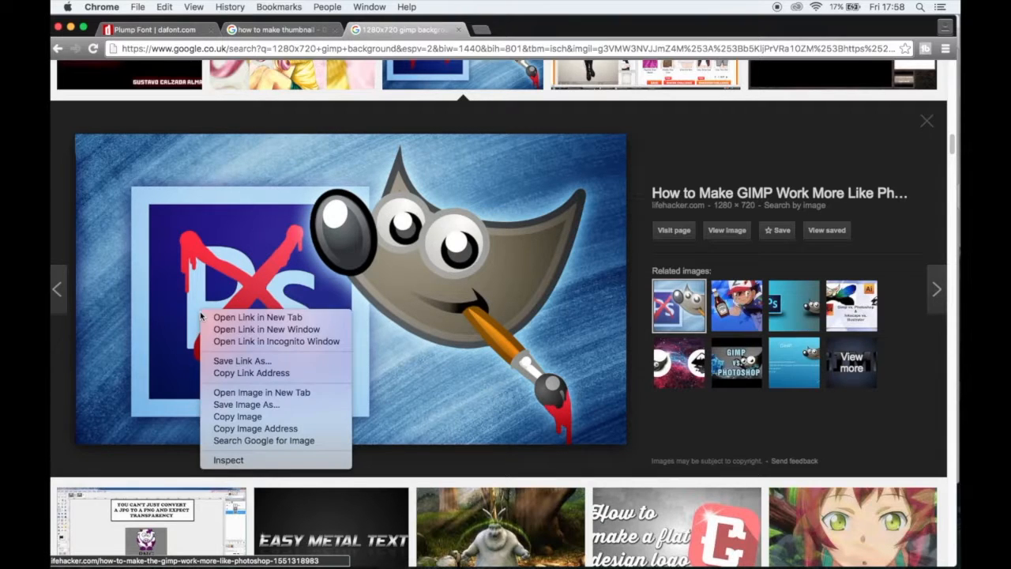
left_click(247, 404)
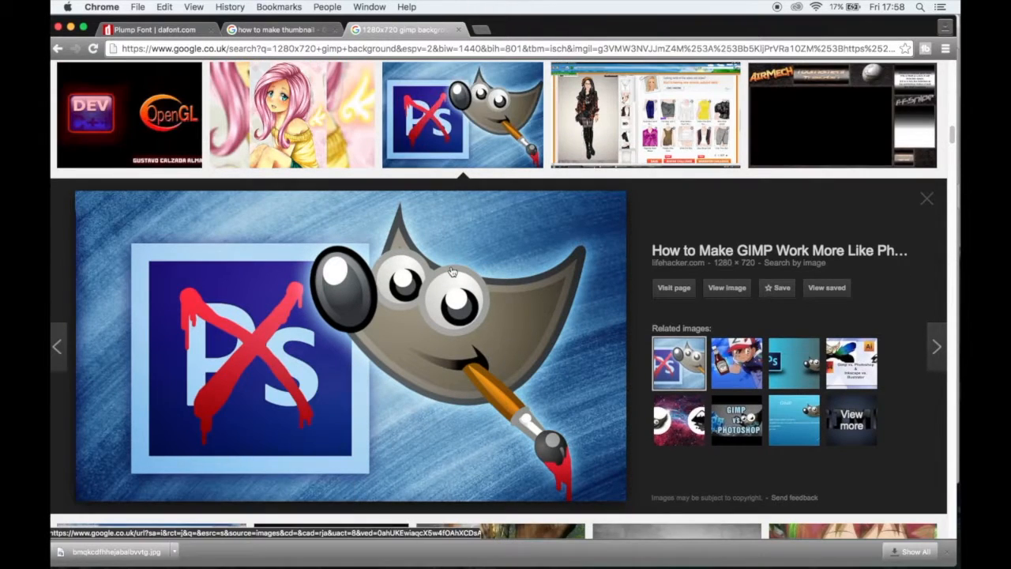
Search Google Images in a new tab for "grunge background 1280 x 720", view the results and close the tab.
left_click(480, 30)
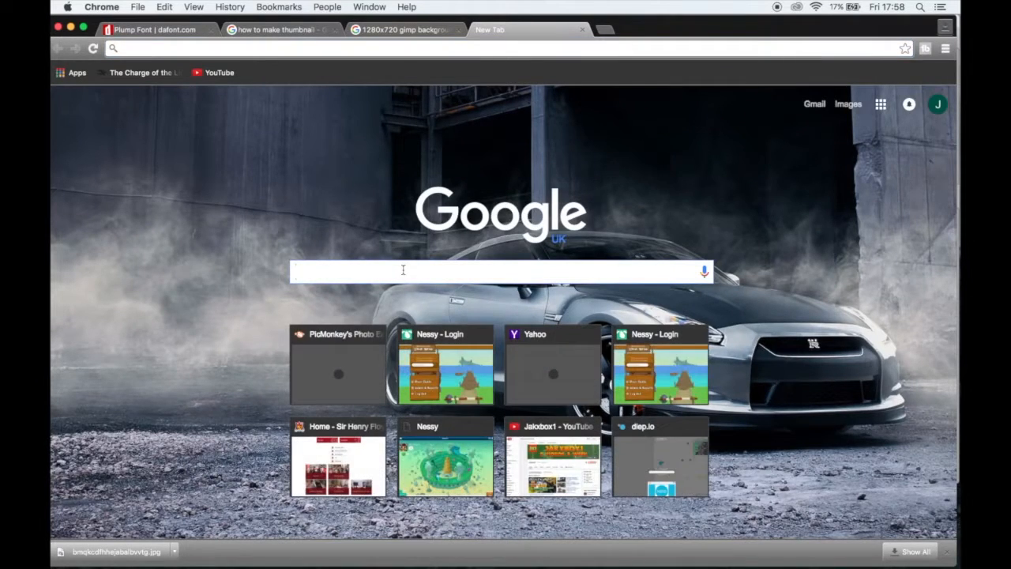
type("grung")
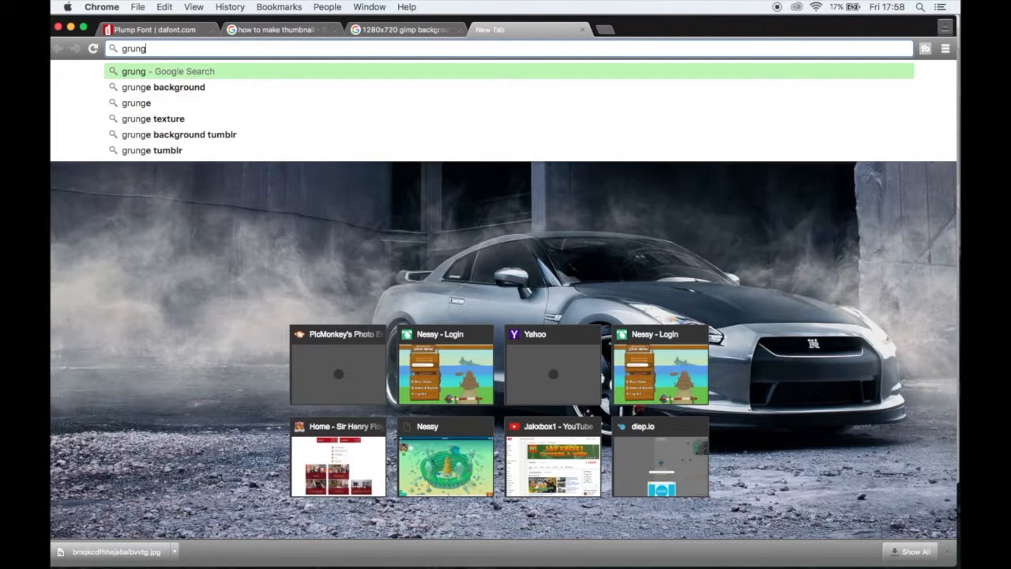
type("en")
key("BackSpace")
key("Down")
type("12")
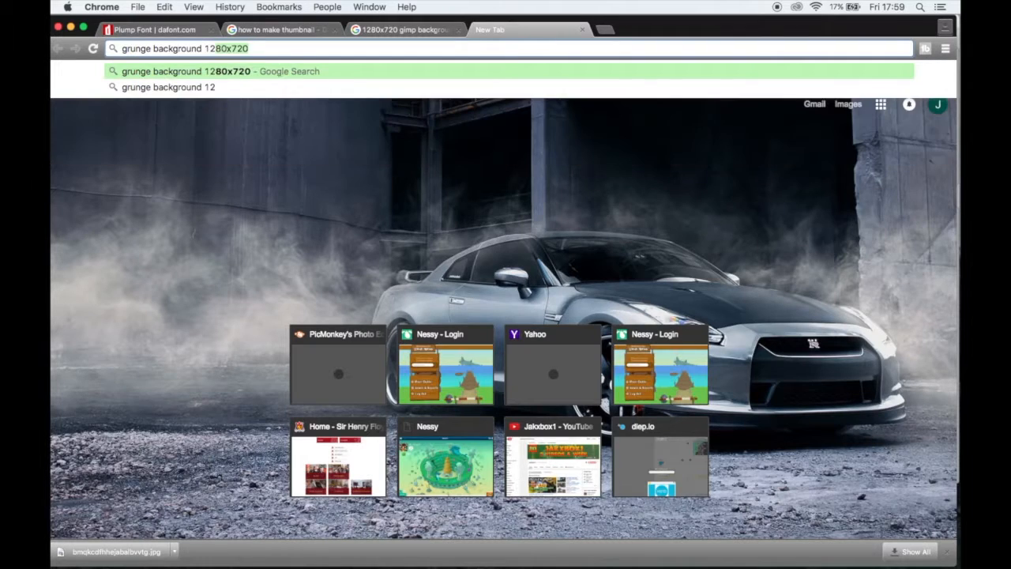
type("80 ")
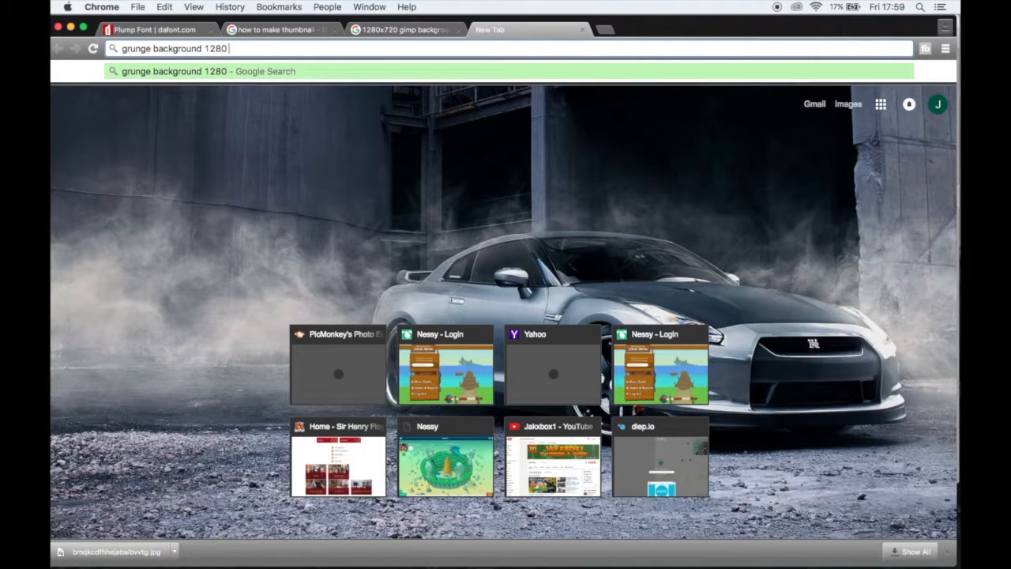
type("x 720")
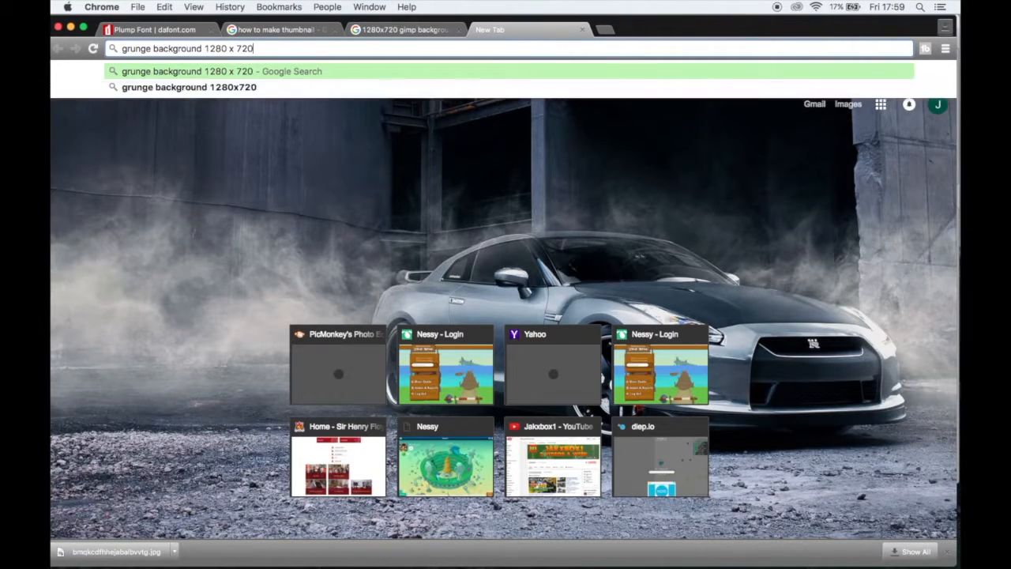
key("Return")
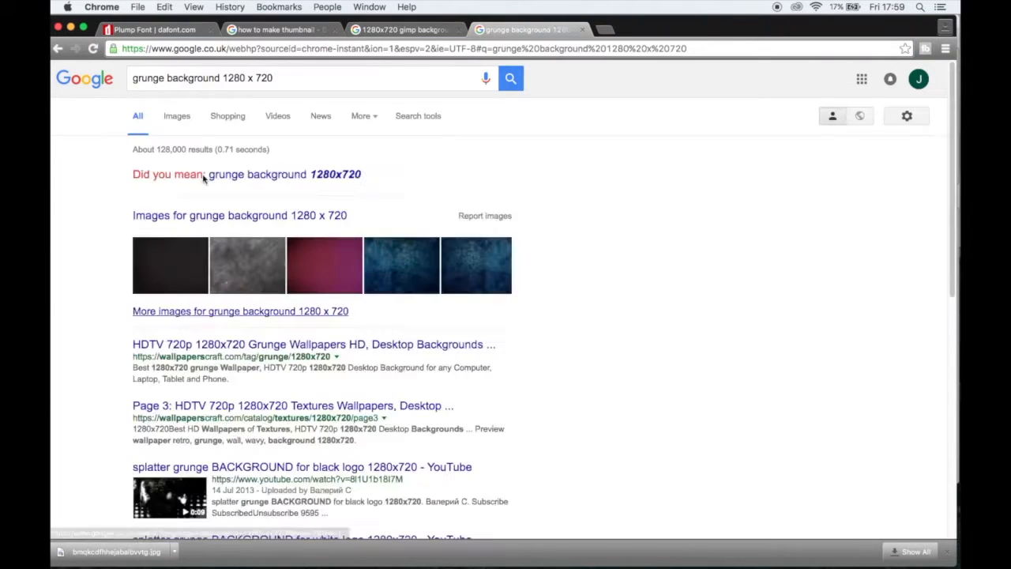
left_click(177, 116)
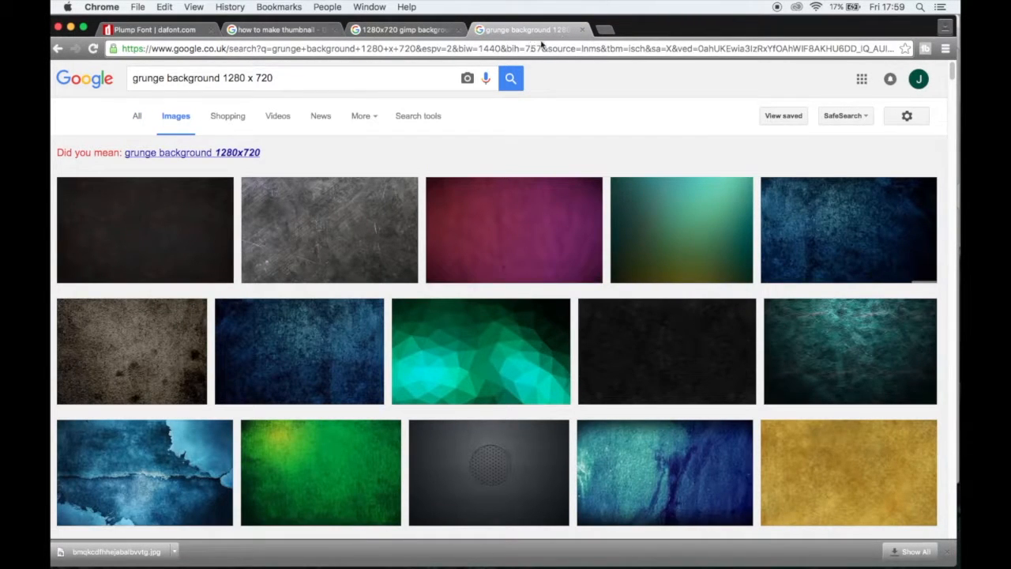
left_click(582, 29)
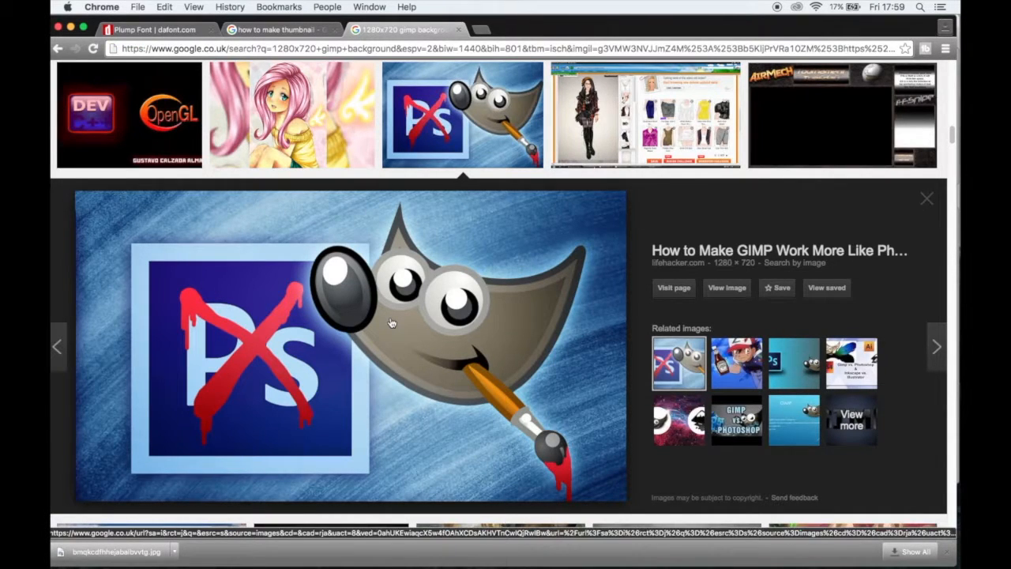
Copy the enlarged GIMP and Photoshop logo picture from the image results and paste it onto the blank 1280x720 canvas in GIMP.
right_click(312, 287)
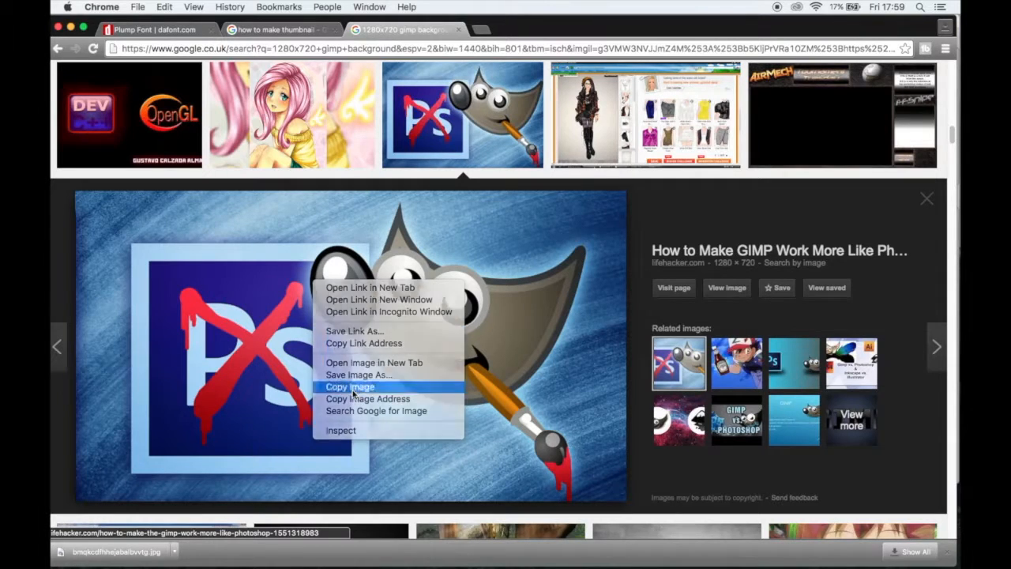
left_click(353, 387)
mouse_move(317, 567)
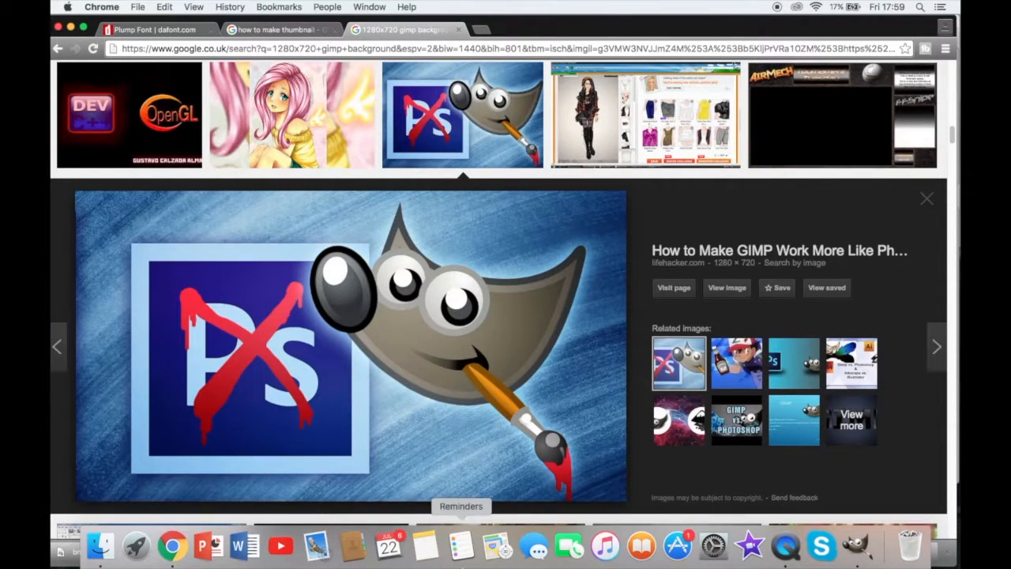
left_click(857, 546)
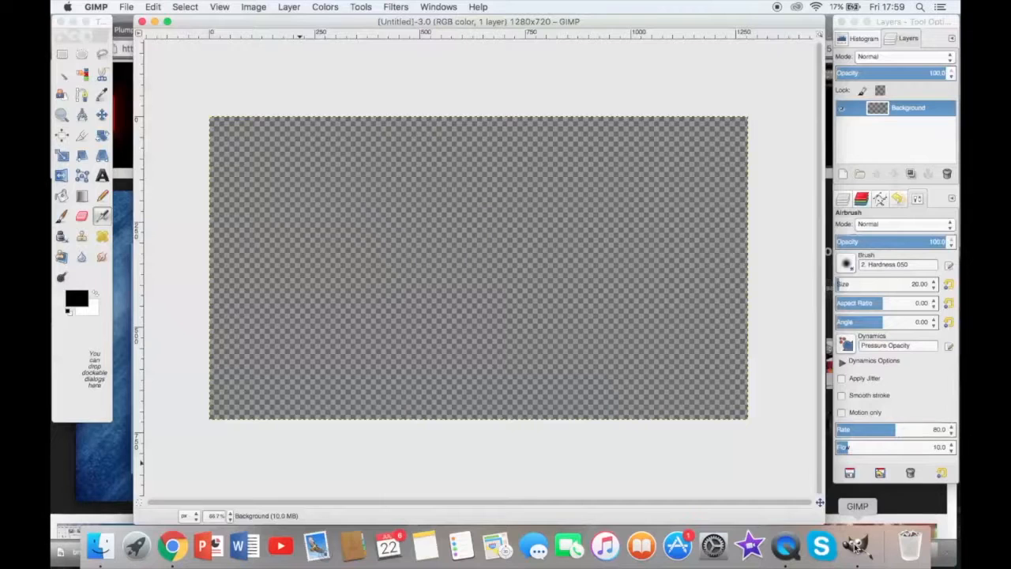
right_click(249, 152)
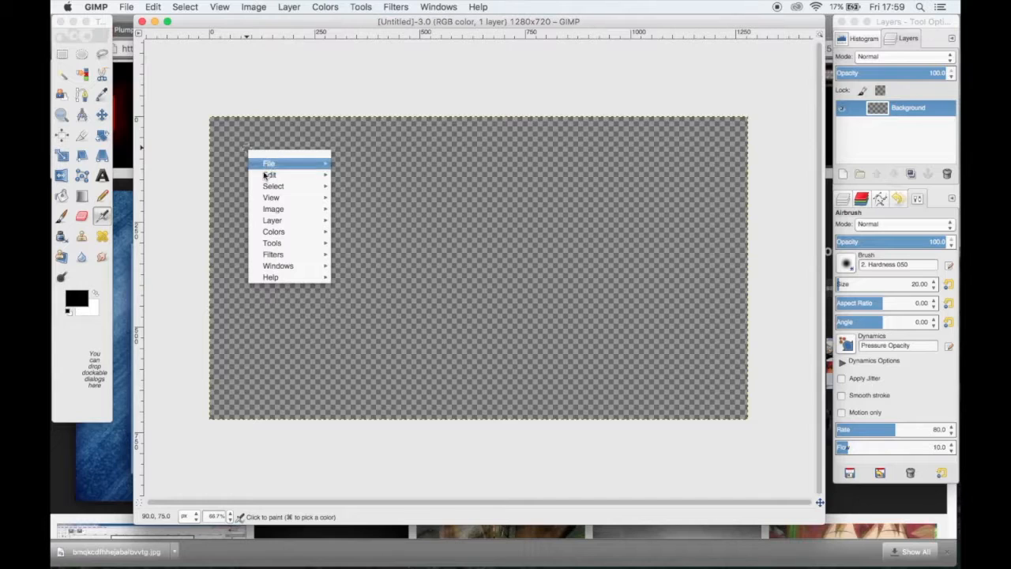
mouse_move(265, 180)
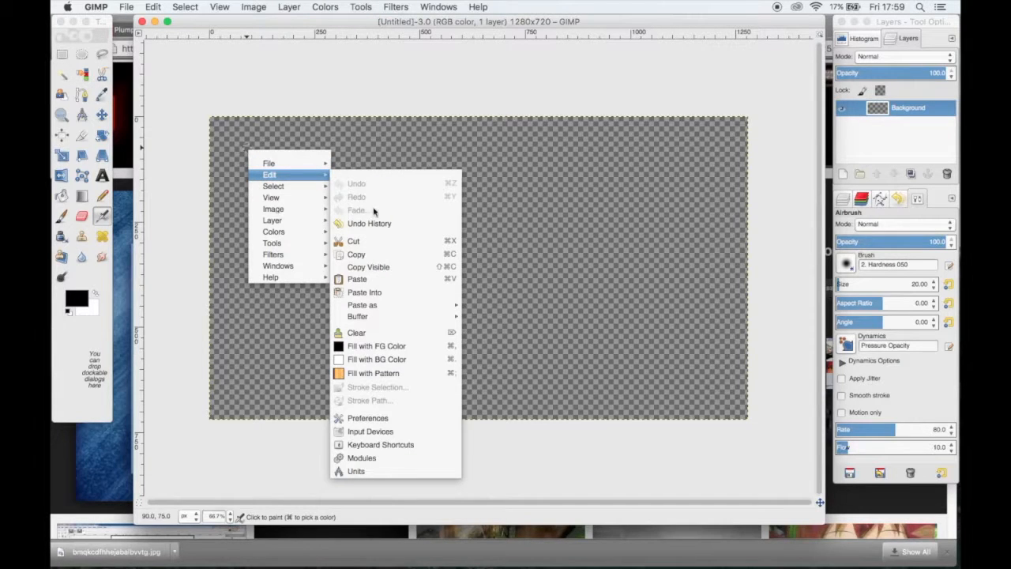
left_click(384, 279)
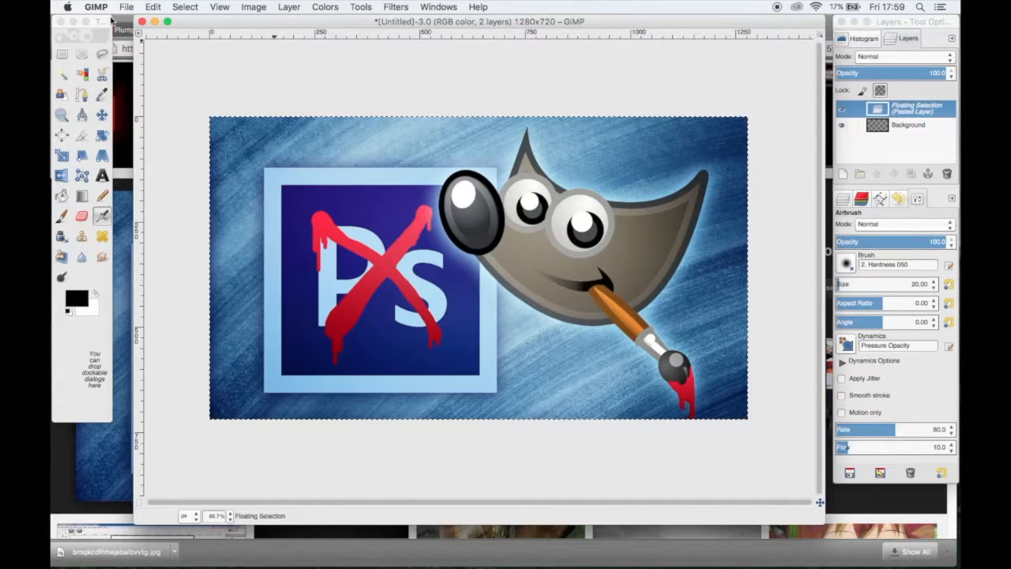
Add the text "Youtube thumbnail tutorial" near the upper-left corner of the picture.
left_click(102, 175)
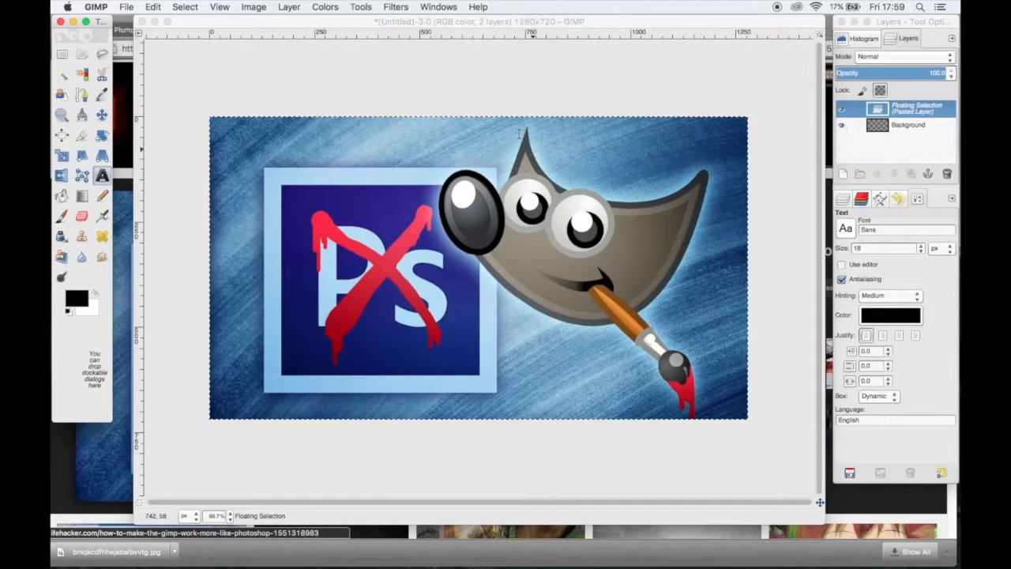
left_click(237, 181)
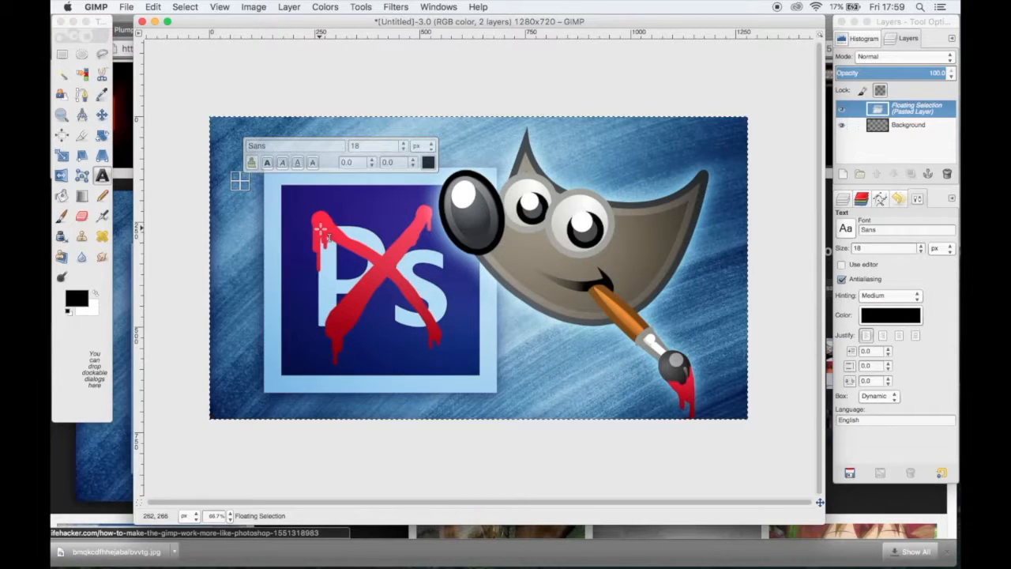
type("You")
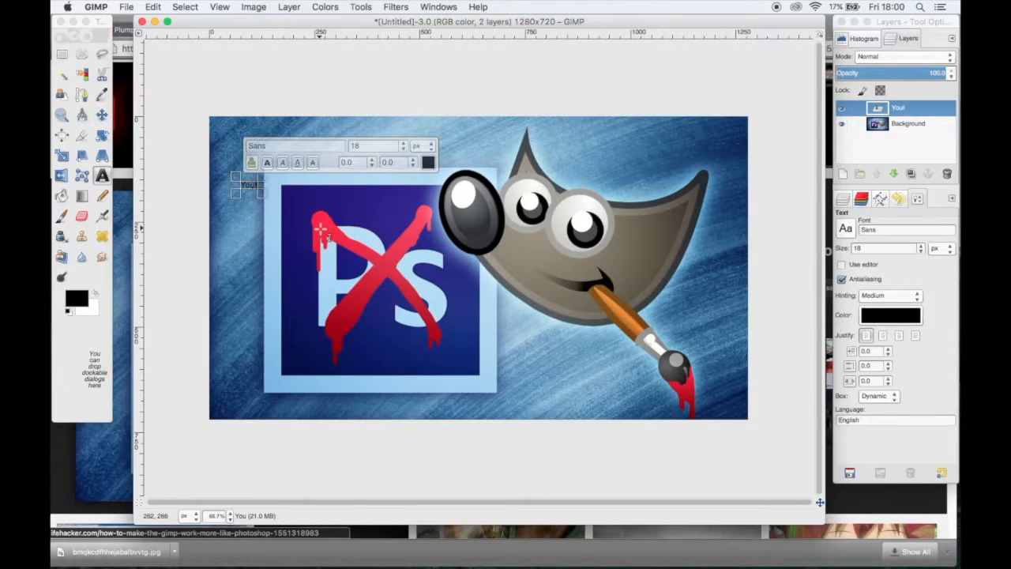
type("tube thum")
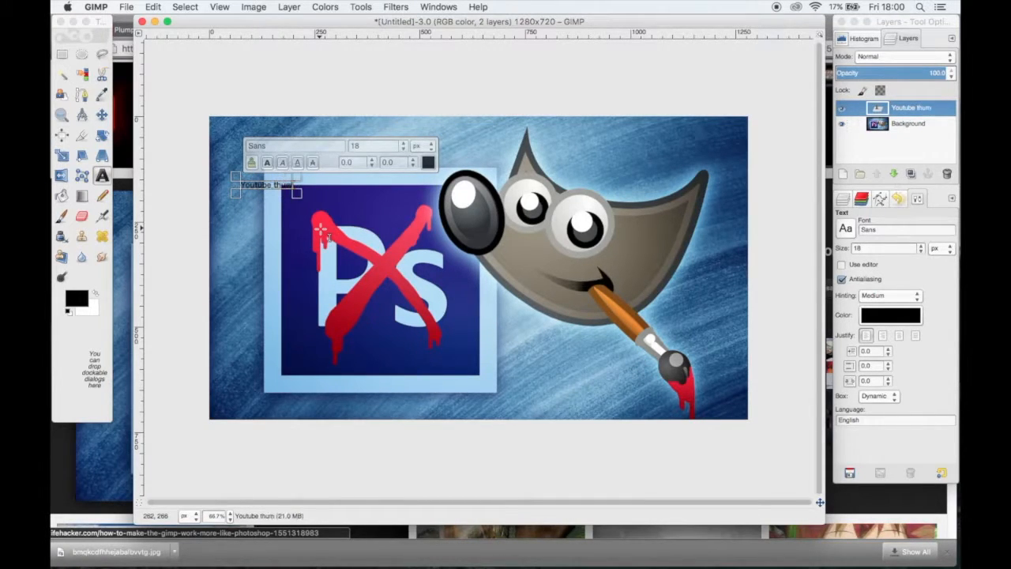
type("bnail")
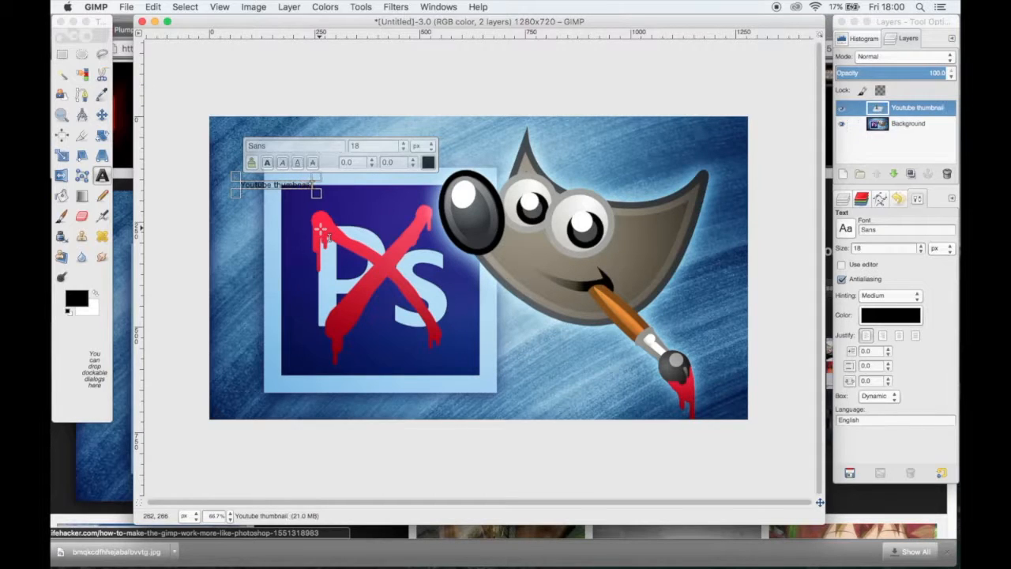
type(" tutori")
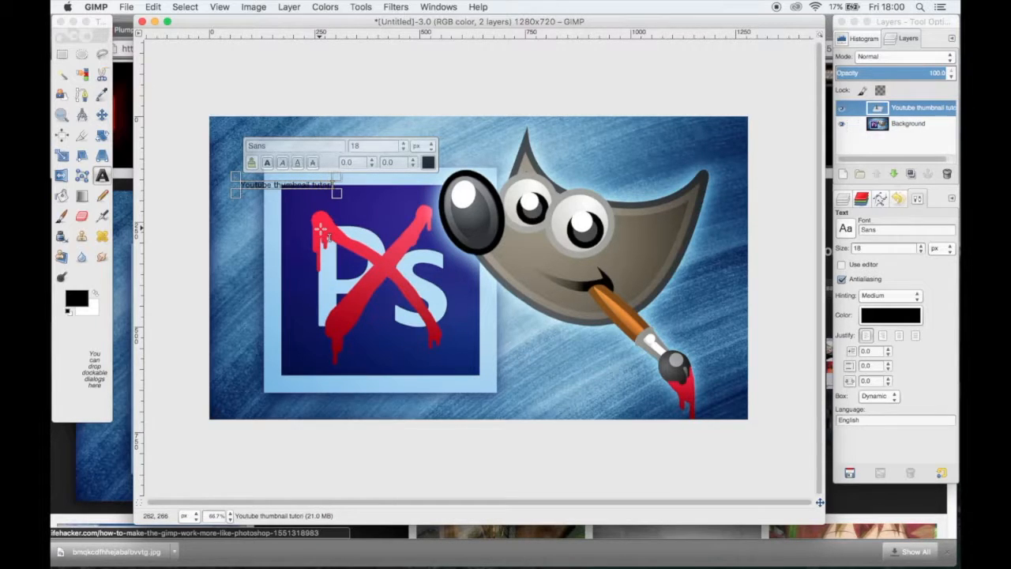
type("al")
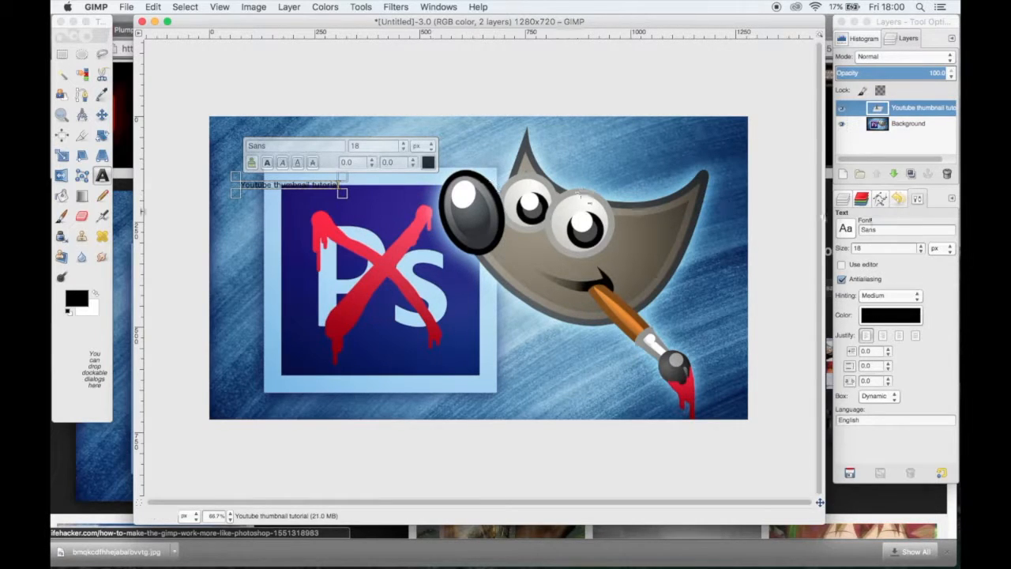
Enlarge the thumbnail title text to a font size of 80 px.
left_click(401, 143)
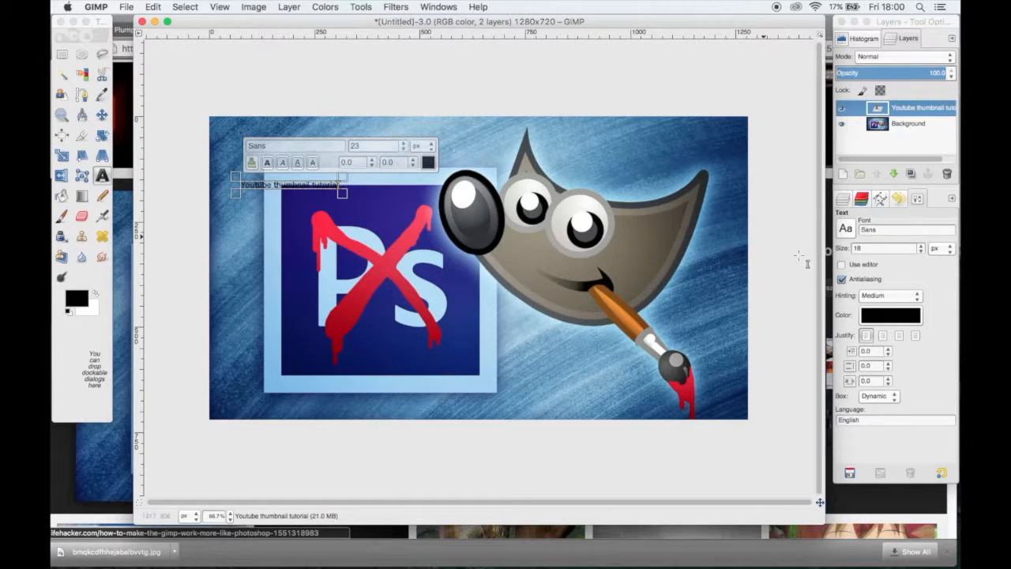
left_click(922, 246)
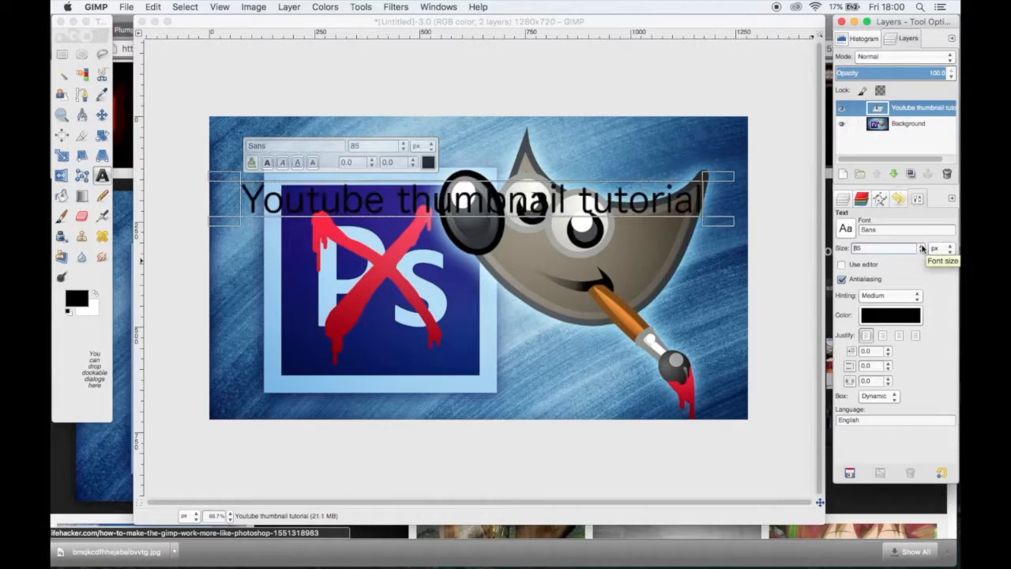
left_click(922, 246)
left_click(922, 247)
left_click(922, 247)
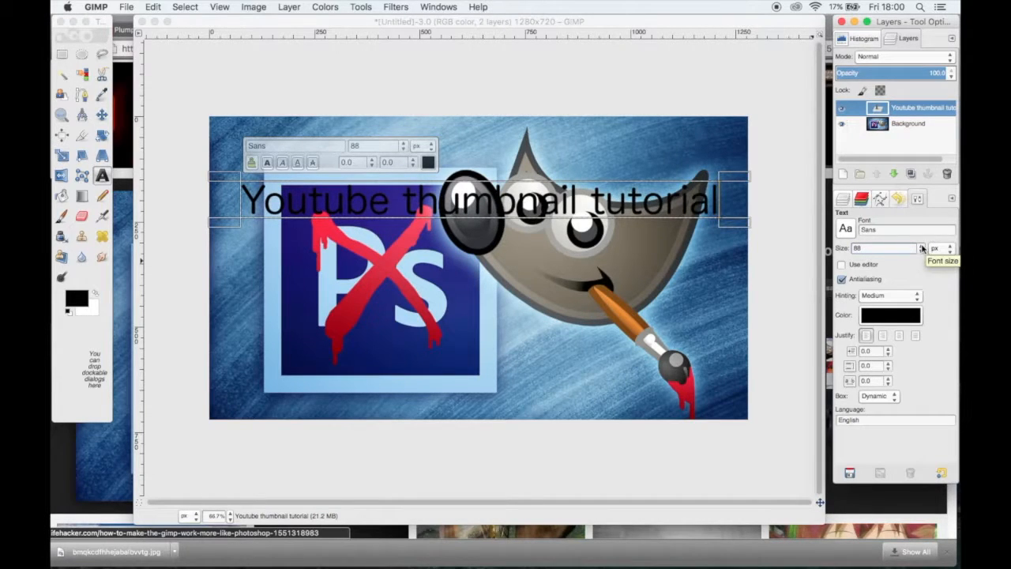
left_click(921, 251)
left_click(922, 251)
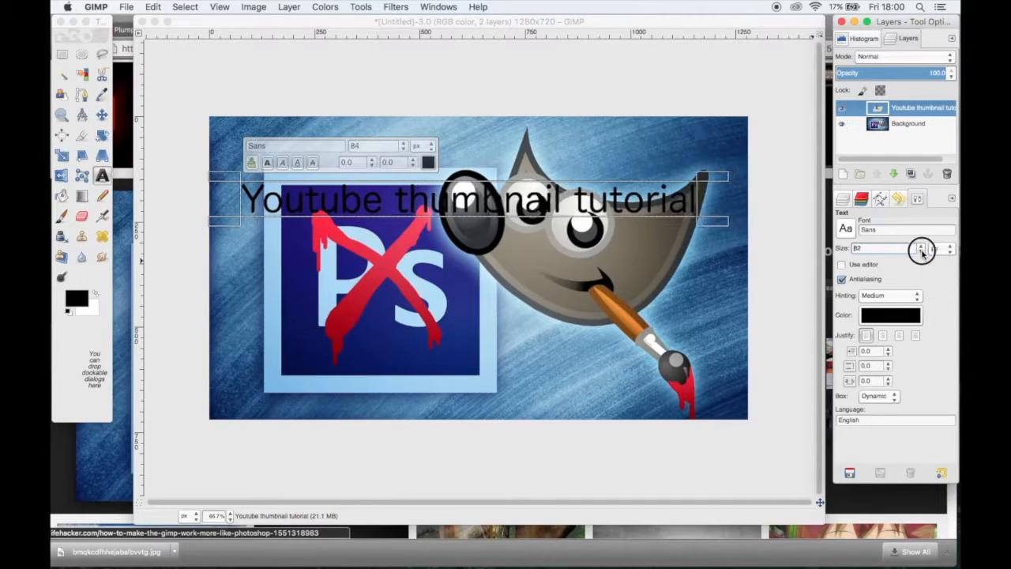
left_click(922, 252)
left_click(922, 251)
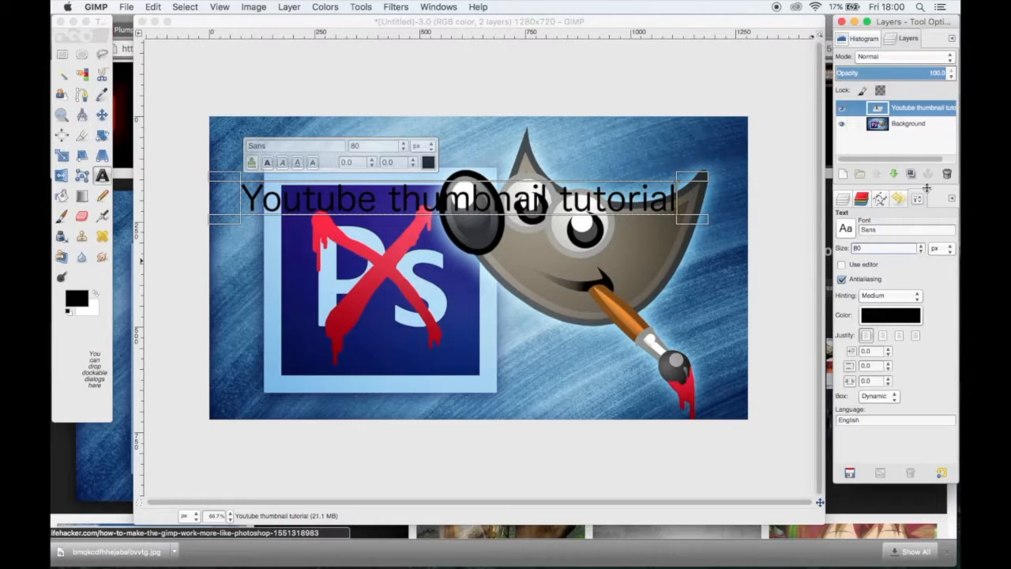
Change the title text's font to Plump Semi-Bold.
left_click(884, 230)
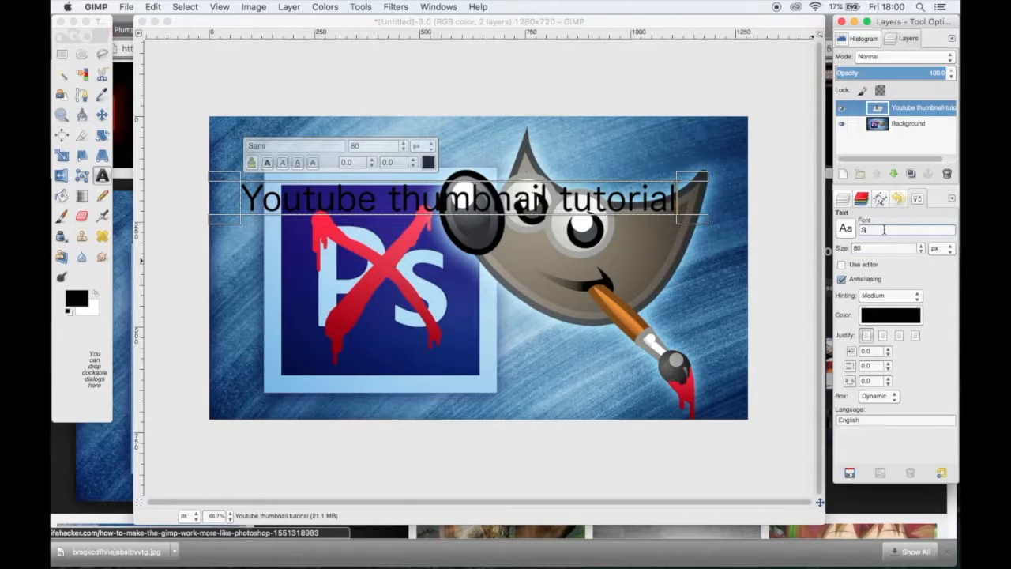
type("plu")
left_click(893, 266)
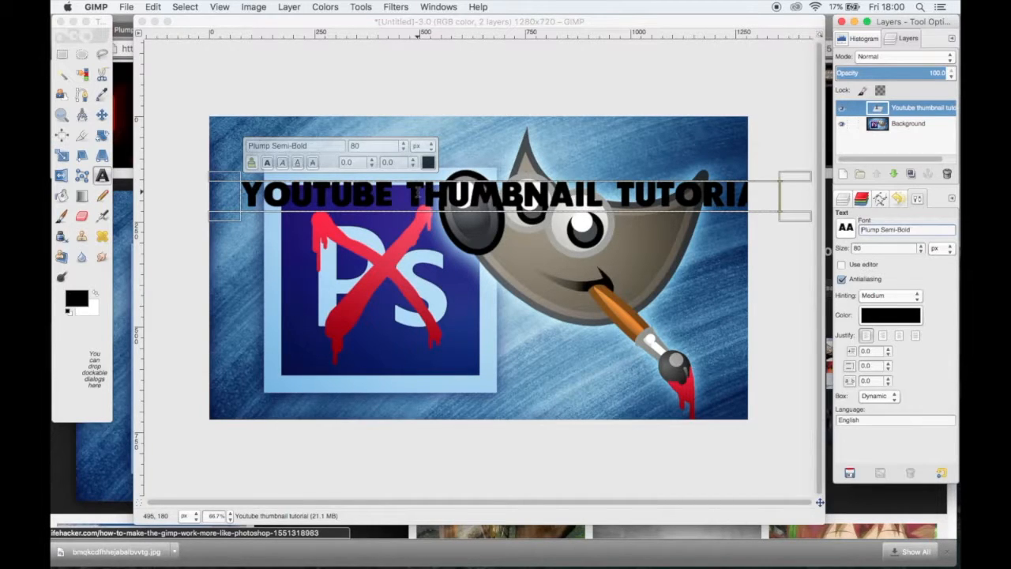
Select the title's letter shapes by applying Alpha to Selection to the text layer.
left_click(918, 92)
right_click(921, 112)
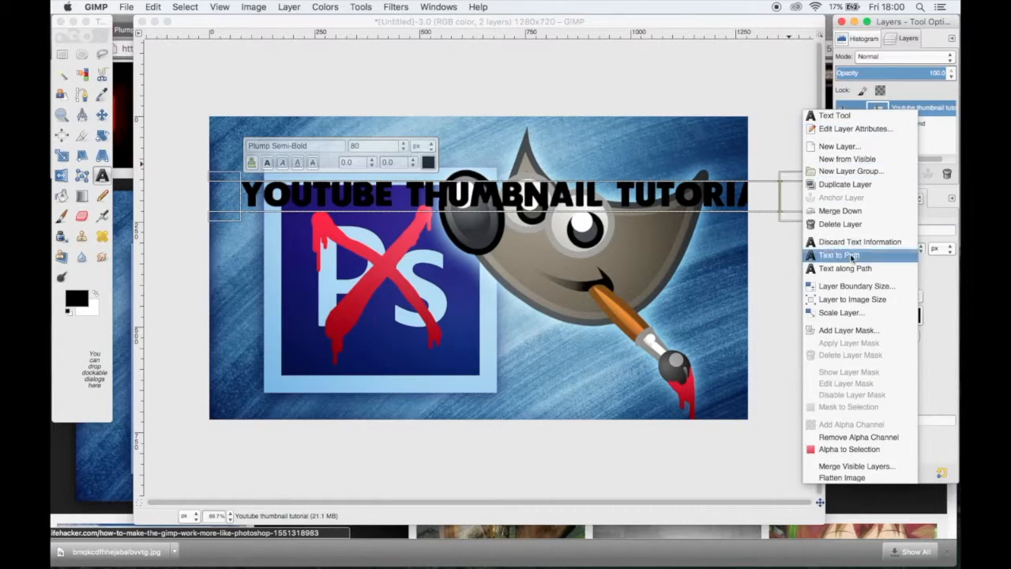
left_click(855, 450)
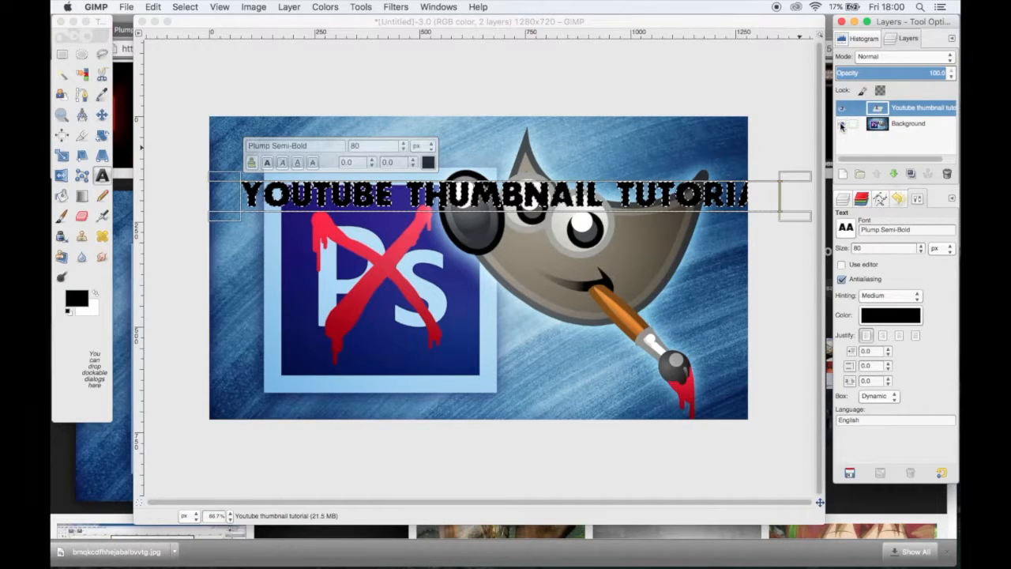
right_click(903, 110)
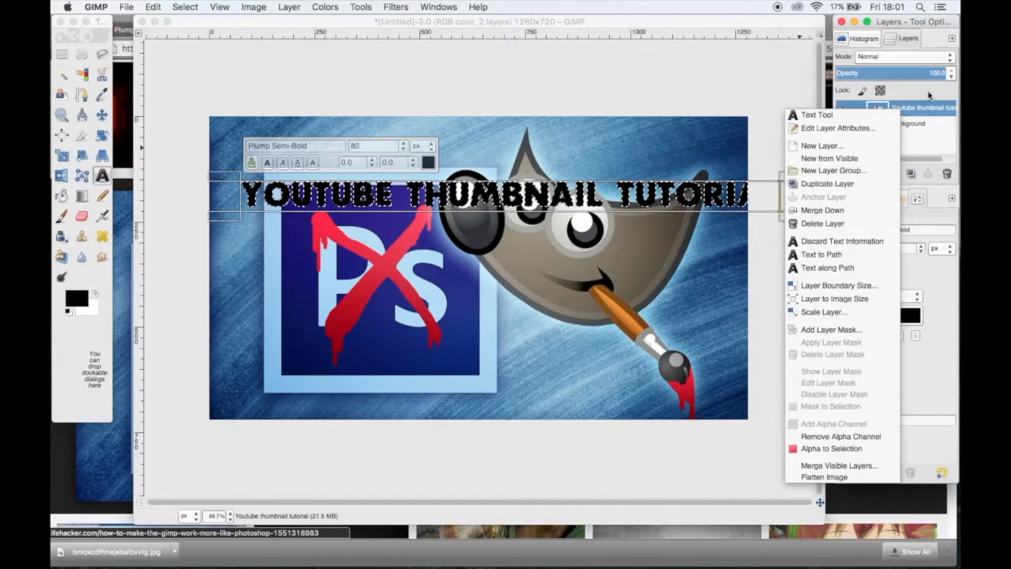
left_click(928, 97)
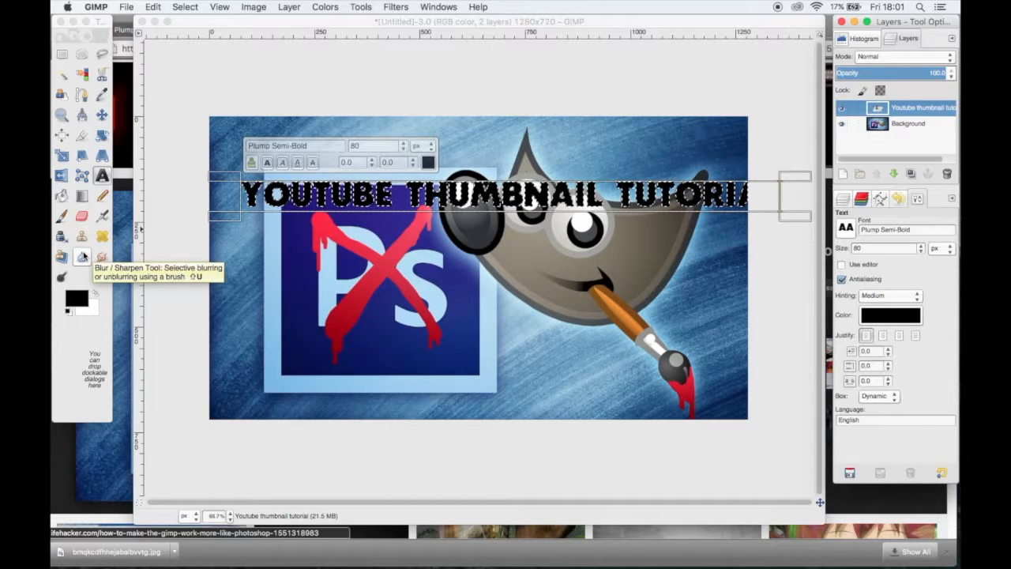
Set the foreground colour to orange, ff6600.
left_click(76, 297)
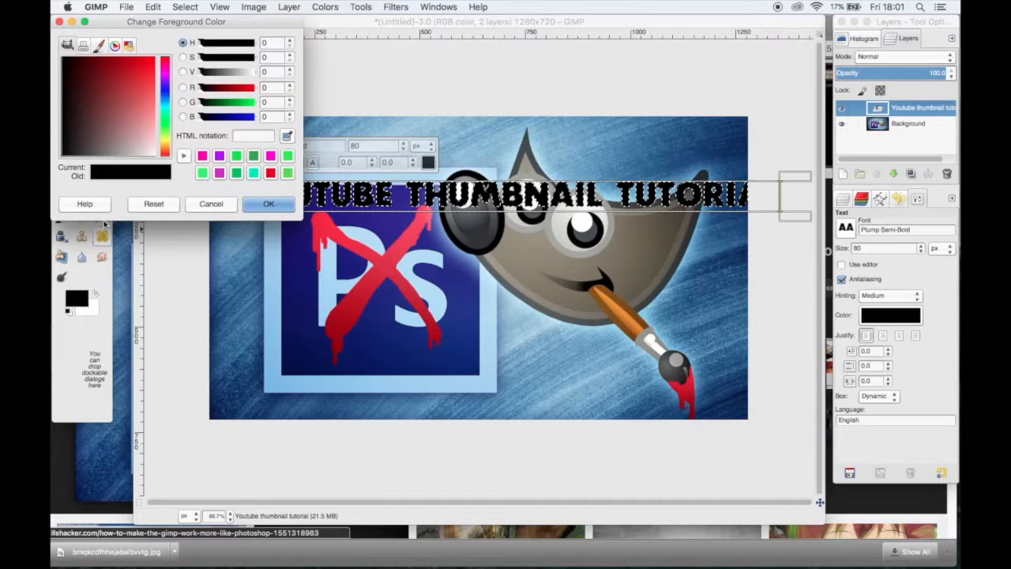
mouse_move(162, 137)
left_mouse_down()
mouse_move(163, 124)
mouse_move(169, 150)
left_mouse_up()
left_click_drag(154, 55, 162, 48)
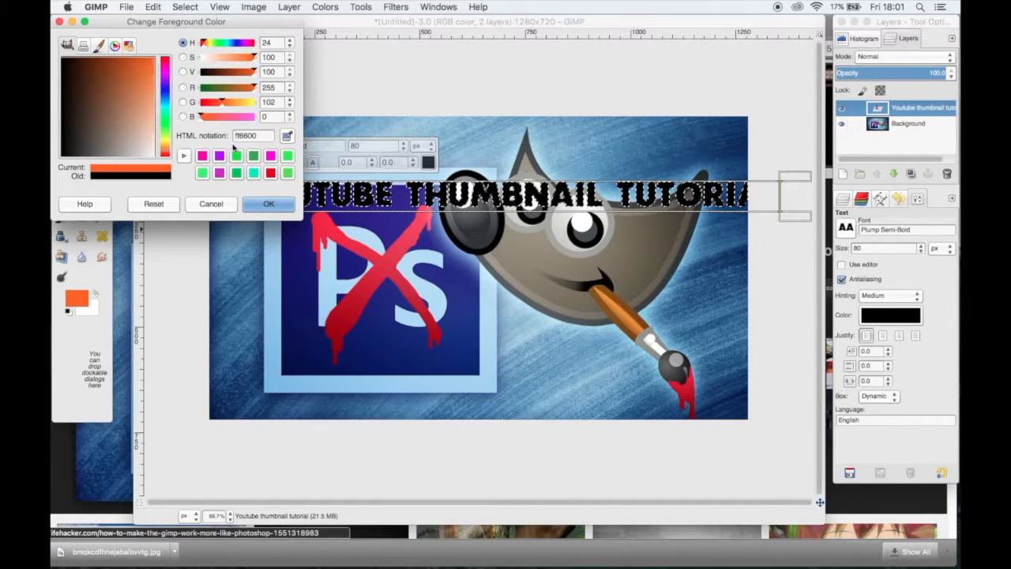
left_click(268, 204)
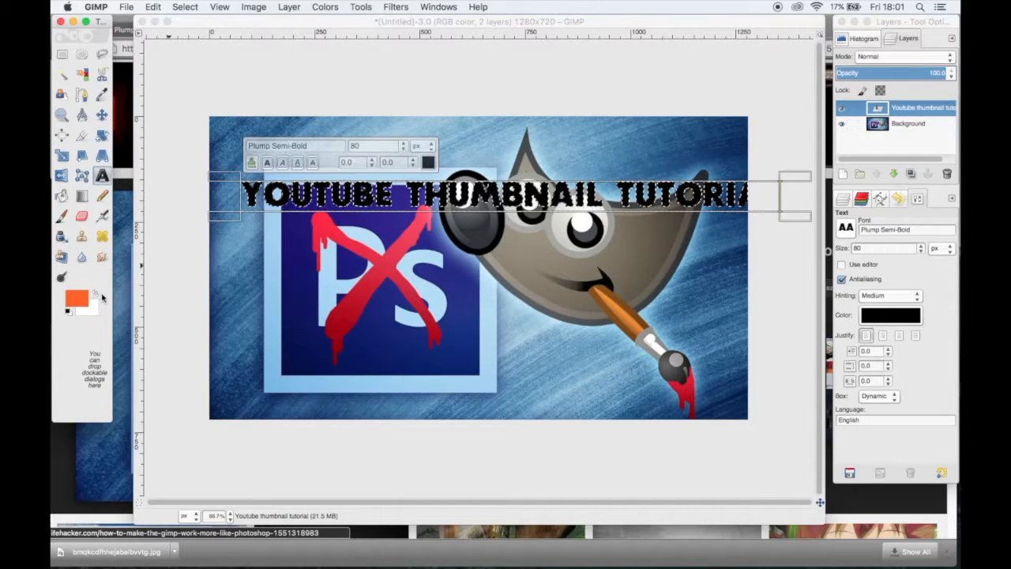
Set the background colour to a bright orange-red.
left_click(98, 312)
left_click_drag(122, 108, 163, 151)
left_click(151, 69)
left_click_drag(151, 69, 154, 51)
left_click(270, 205)
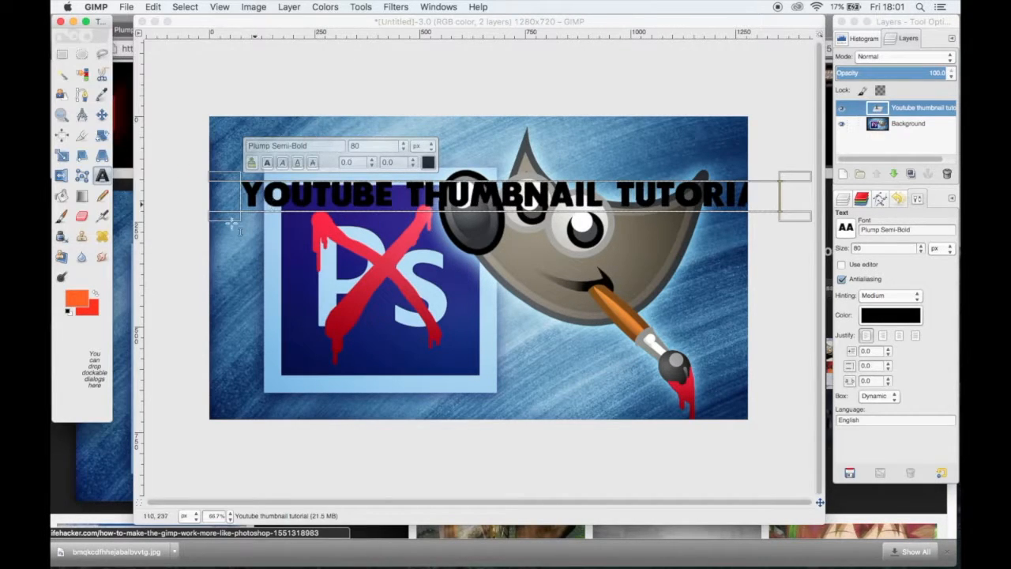
Fill the selected title letters with a linear foreground-to-background gradient using the Blend tool, finishing with a short, nearly vertical blend.
left_click(84, 196)
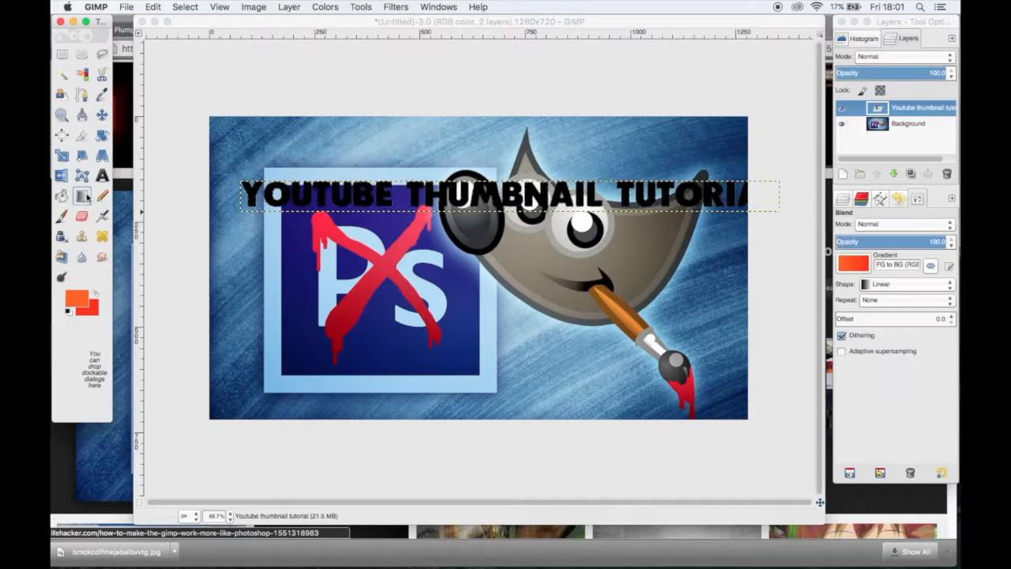
left_click_drag(265, 196, 336, 186)
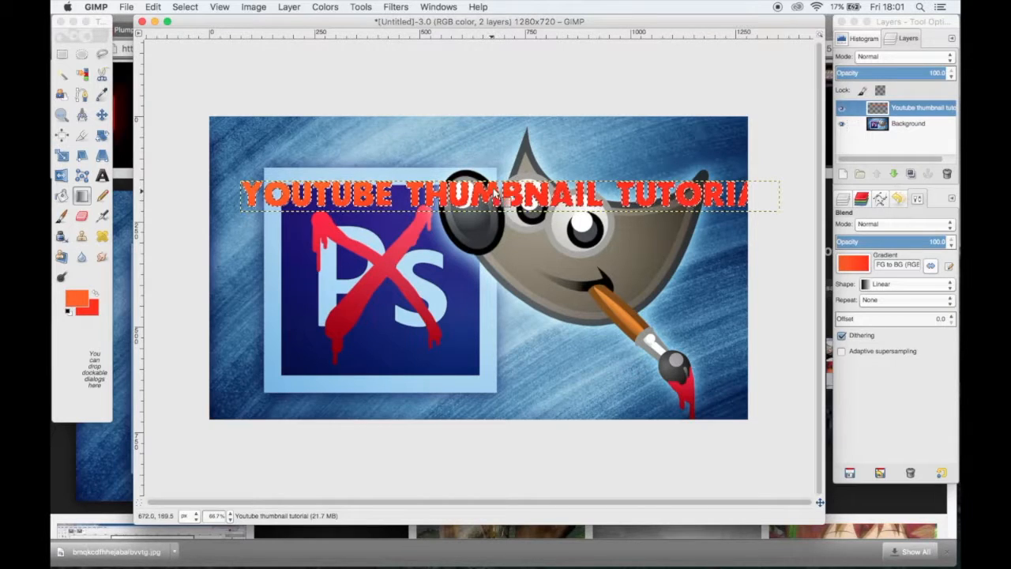
left_click_drag(507, 200, 505, 215)
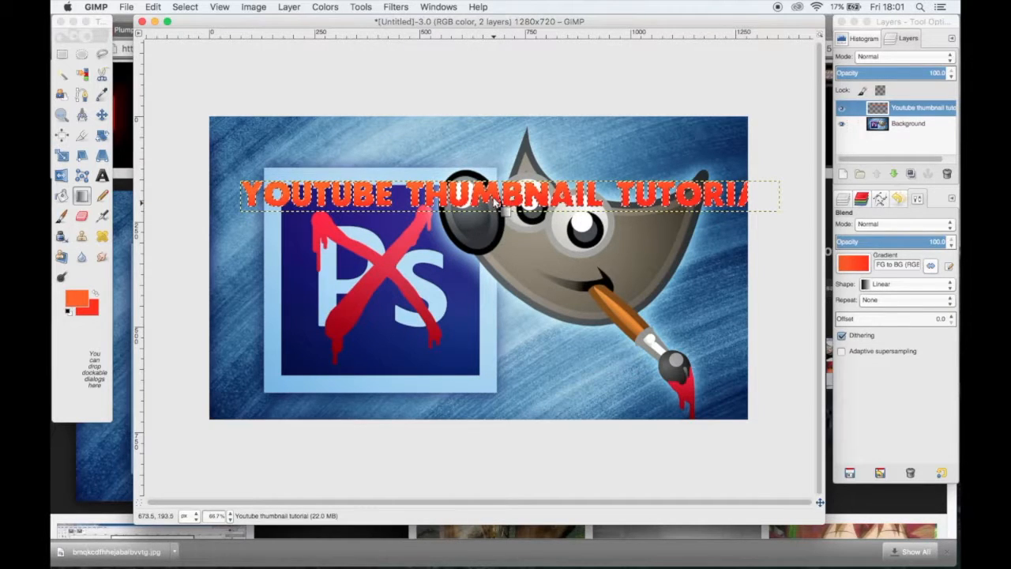